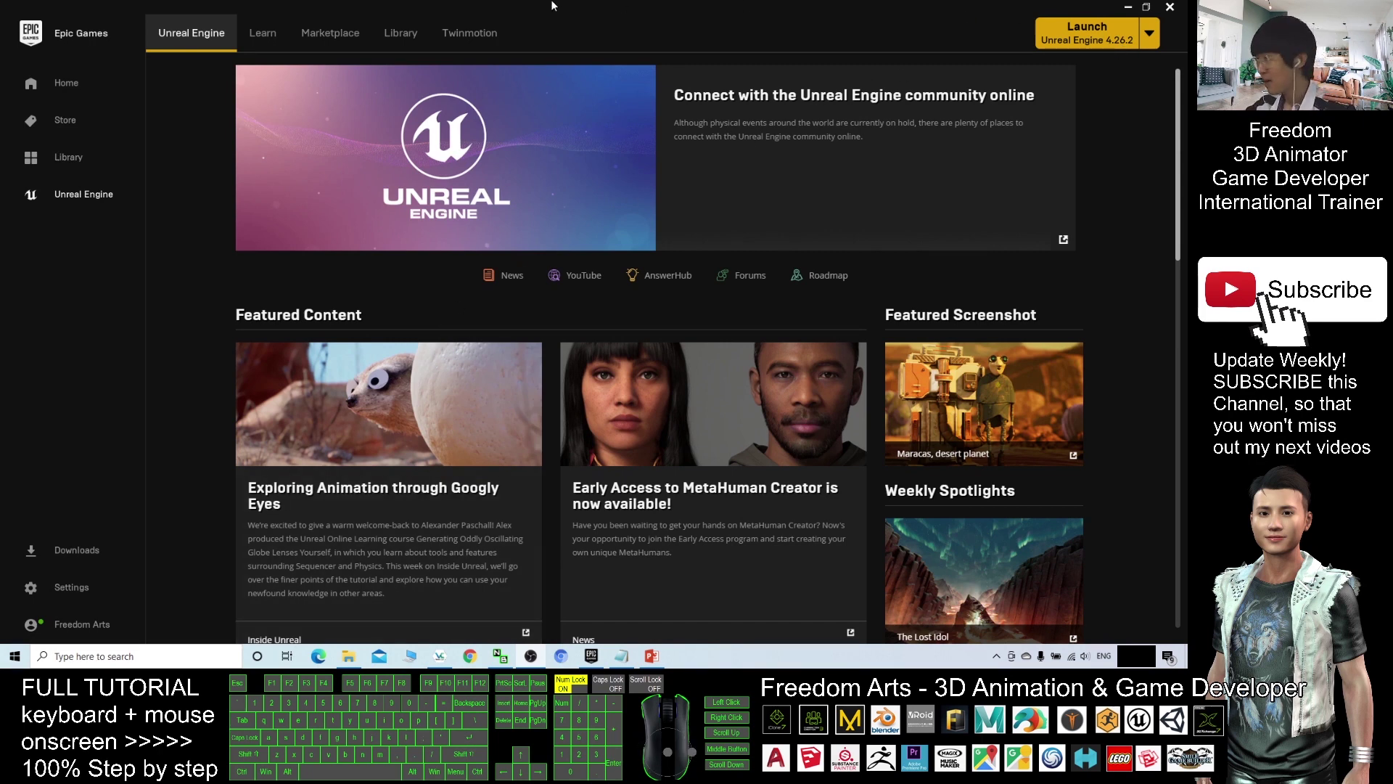
- Restore the Epic Games Launcher to a smaller window and minimize it to reveal the PowerPoint slides
drag(557, 5, 542, 82)
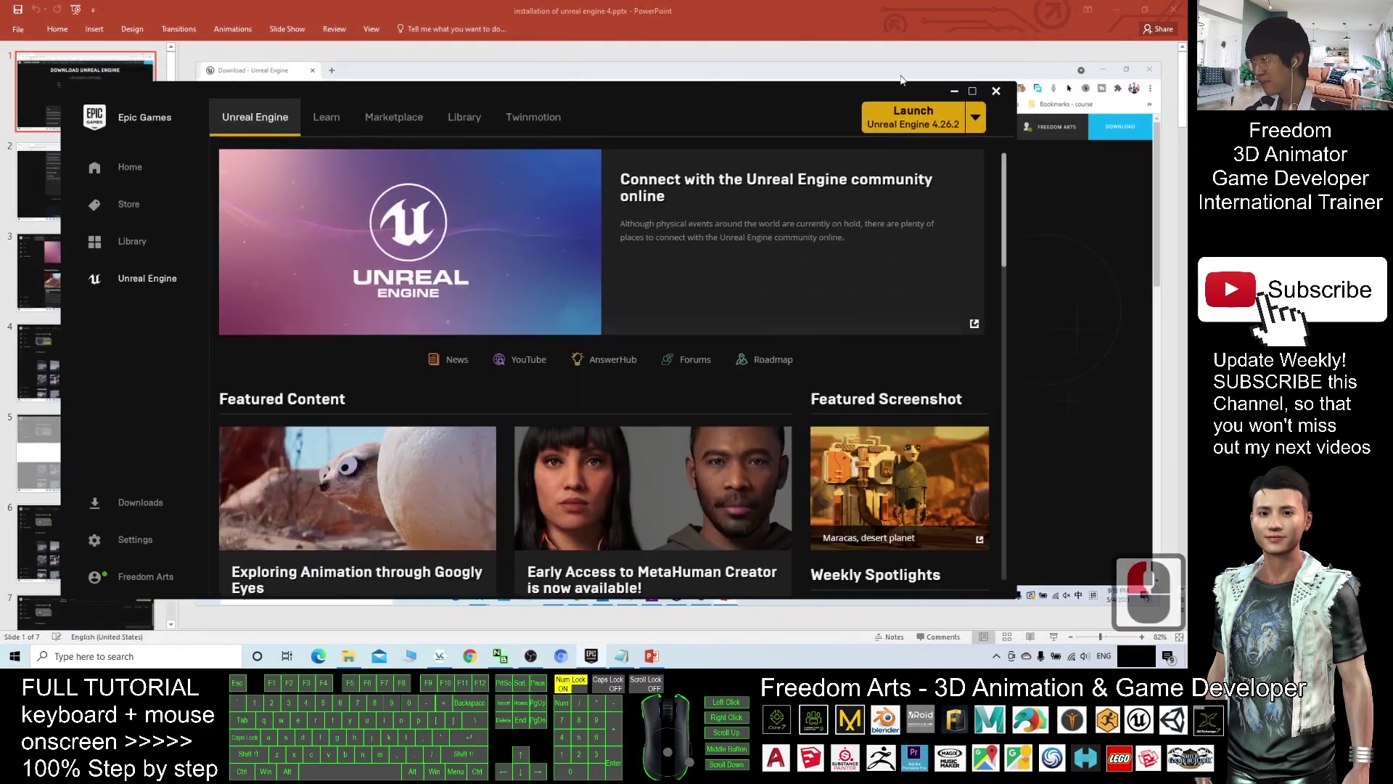
click(955, 84)
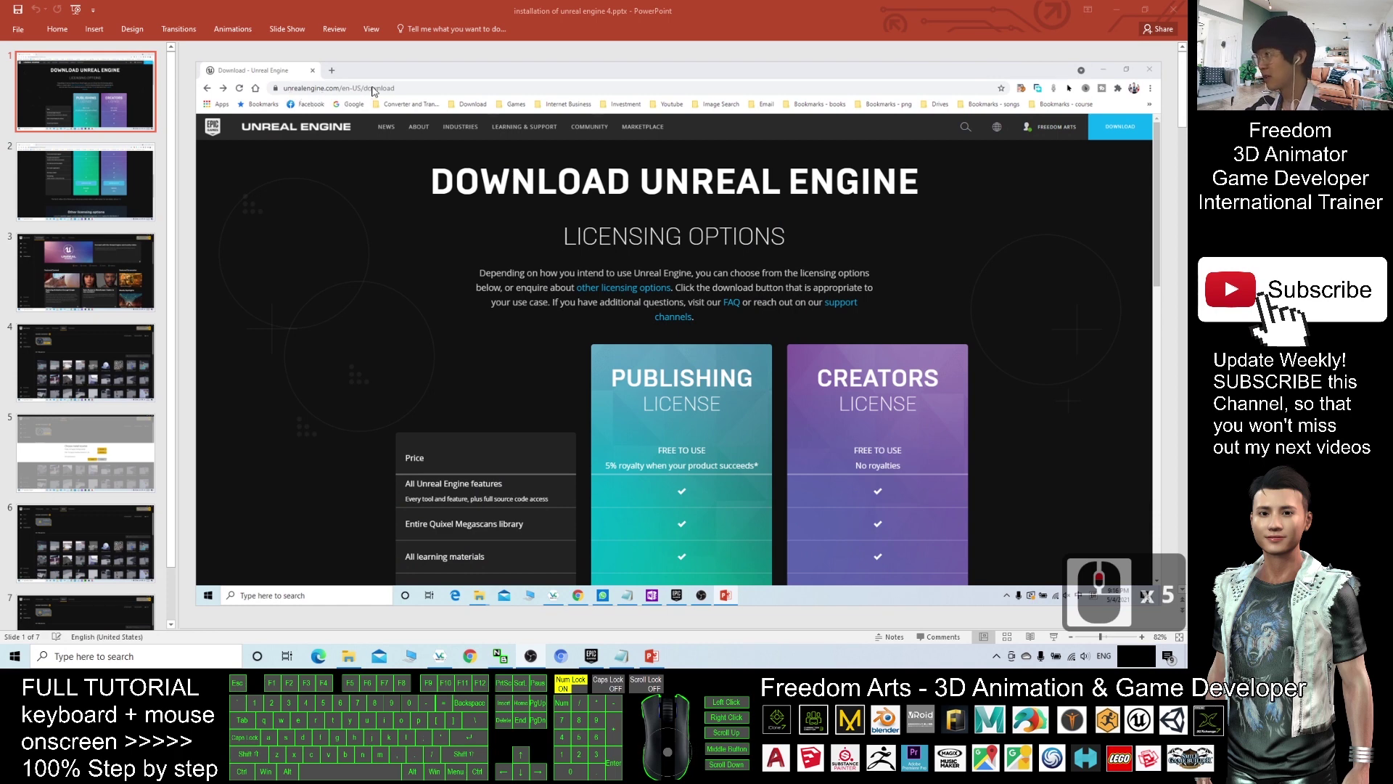
scroll(870, 295, down, 1)
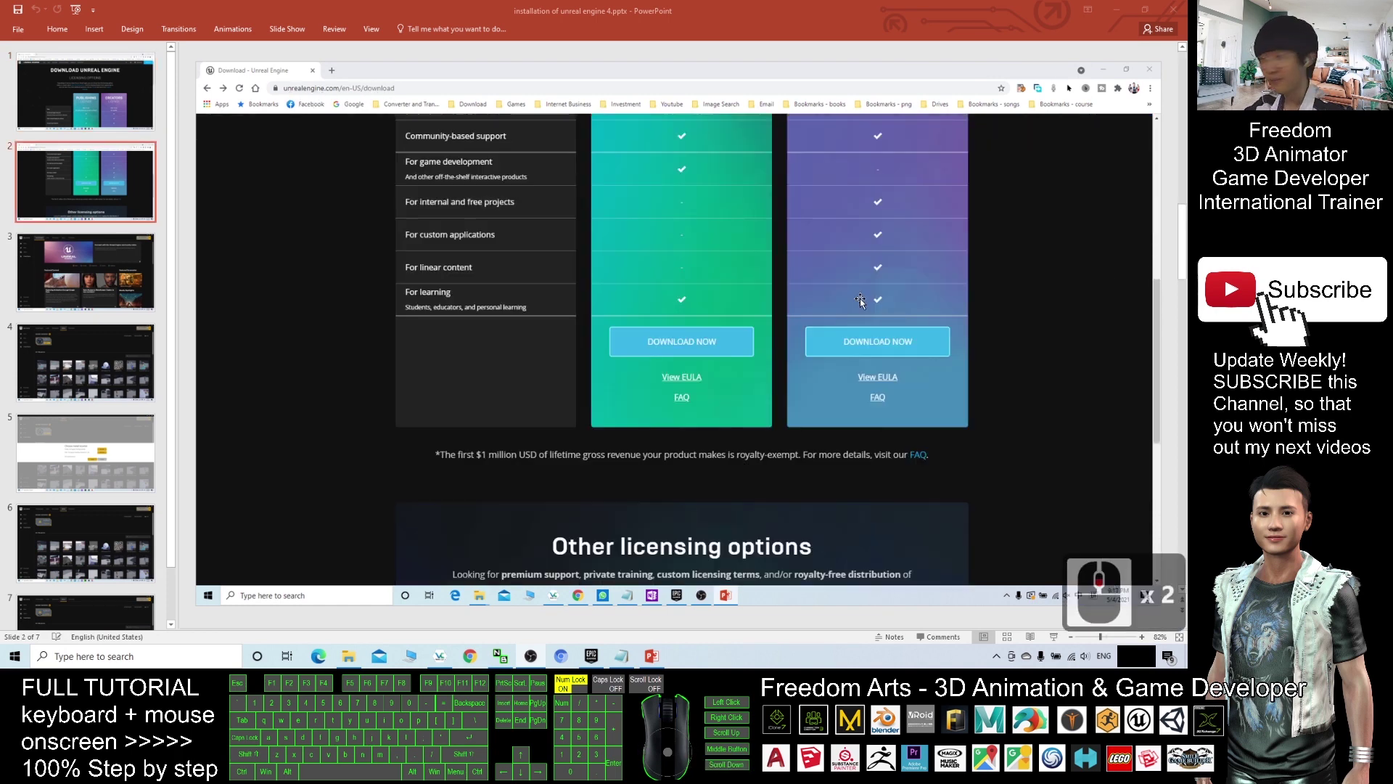
scroll(860, 301, down, 1)
scroll(763, 288, up, 1)
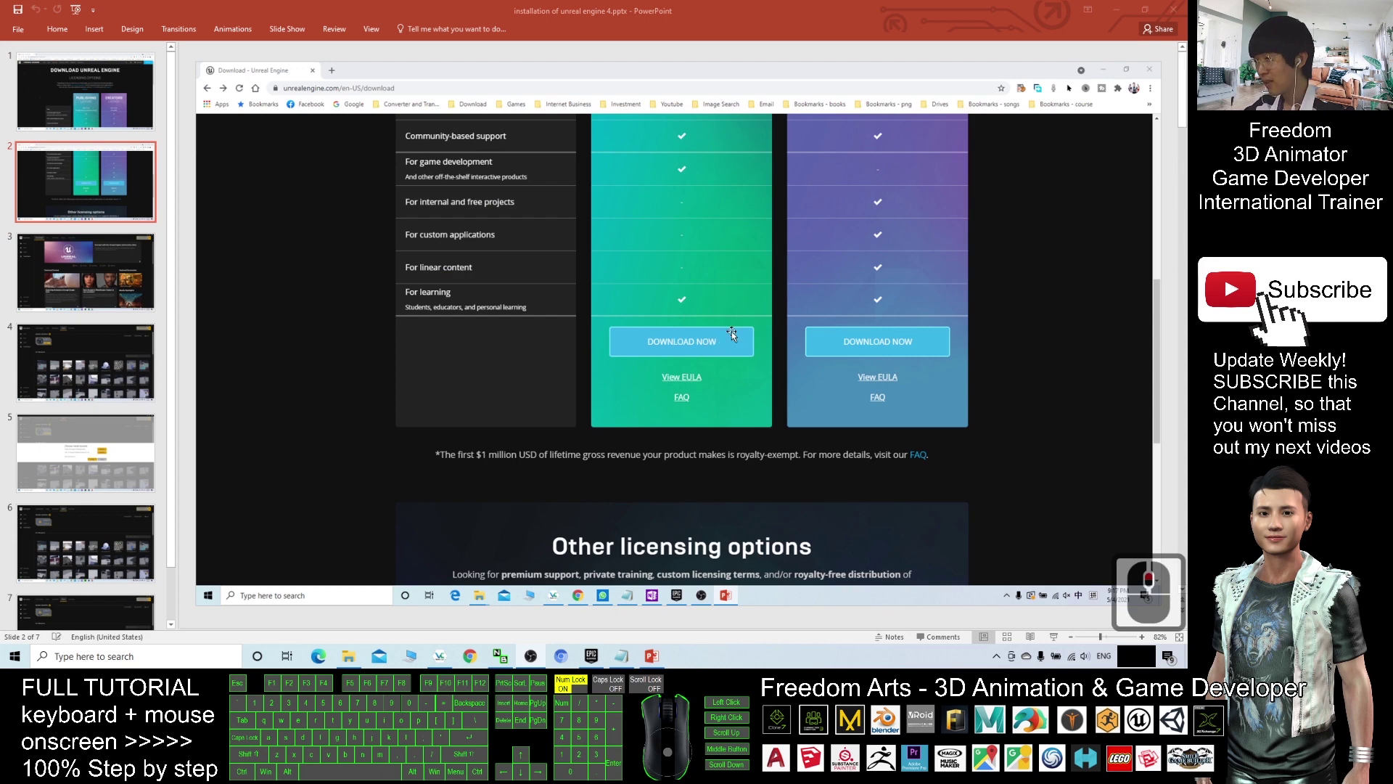
scroll(675, 354, up, 1)
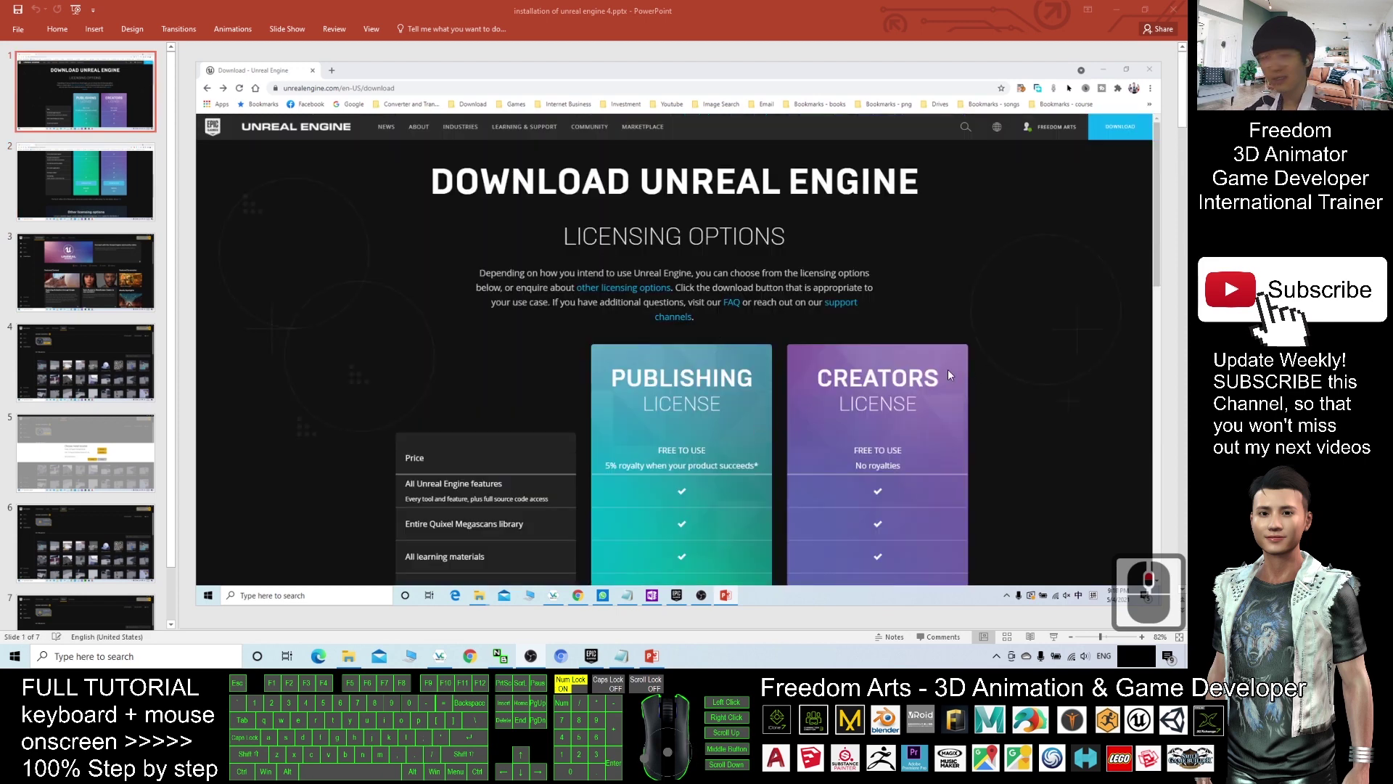
scroll(818, 365, down, 1)
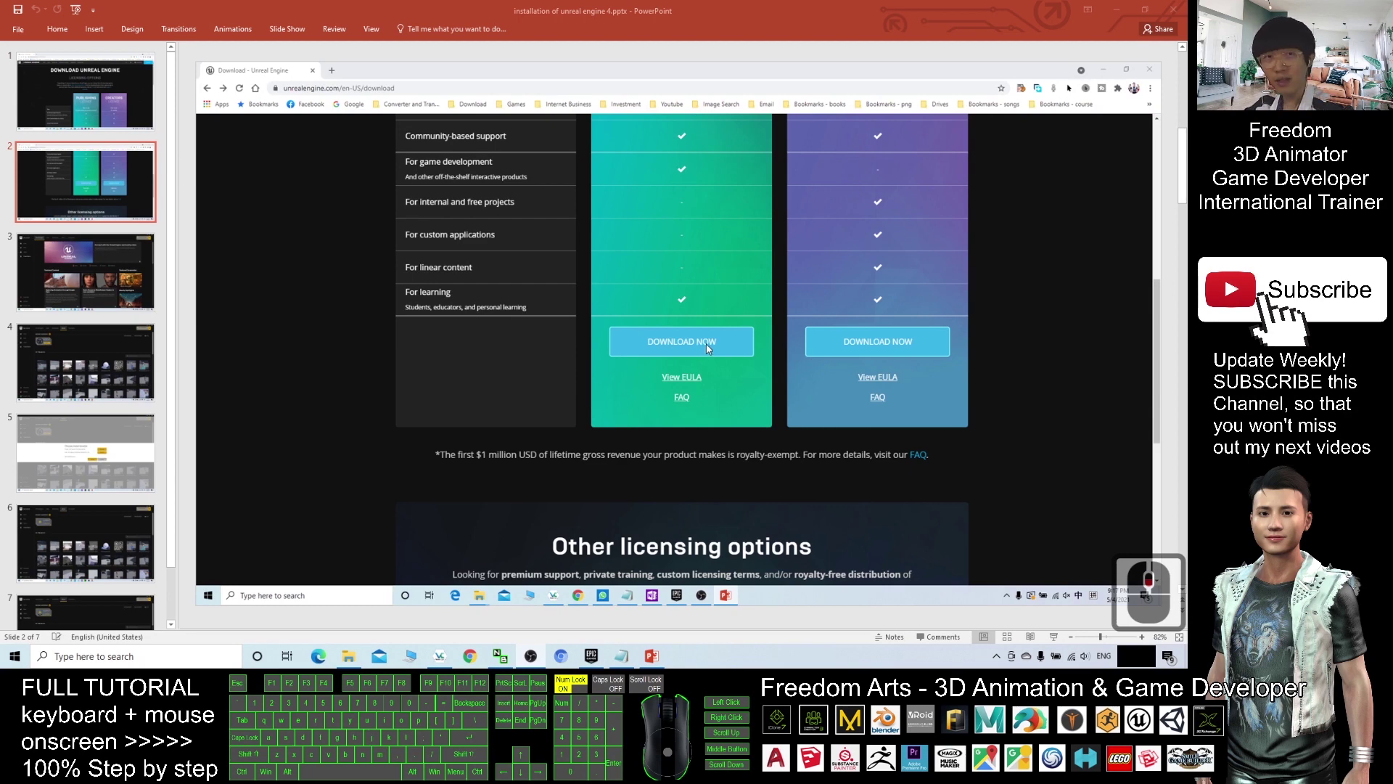
scroll(706, 346, down, 1)
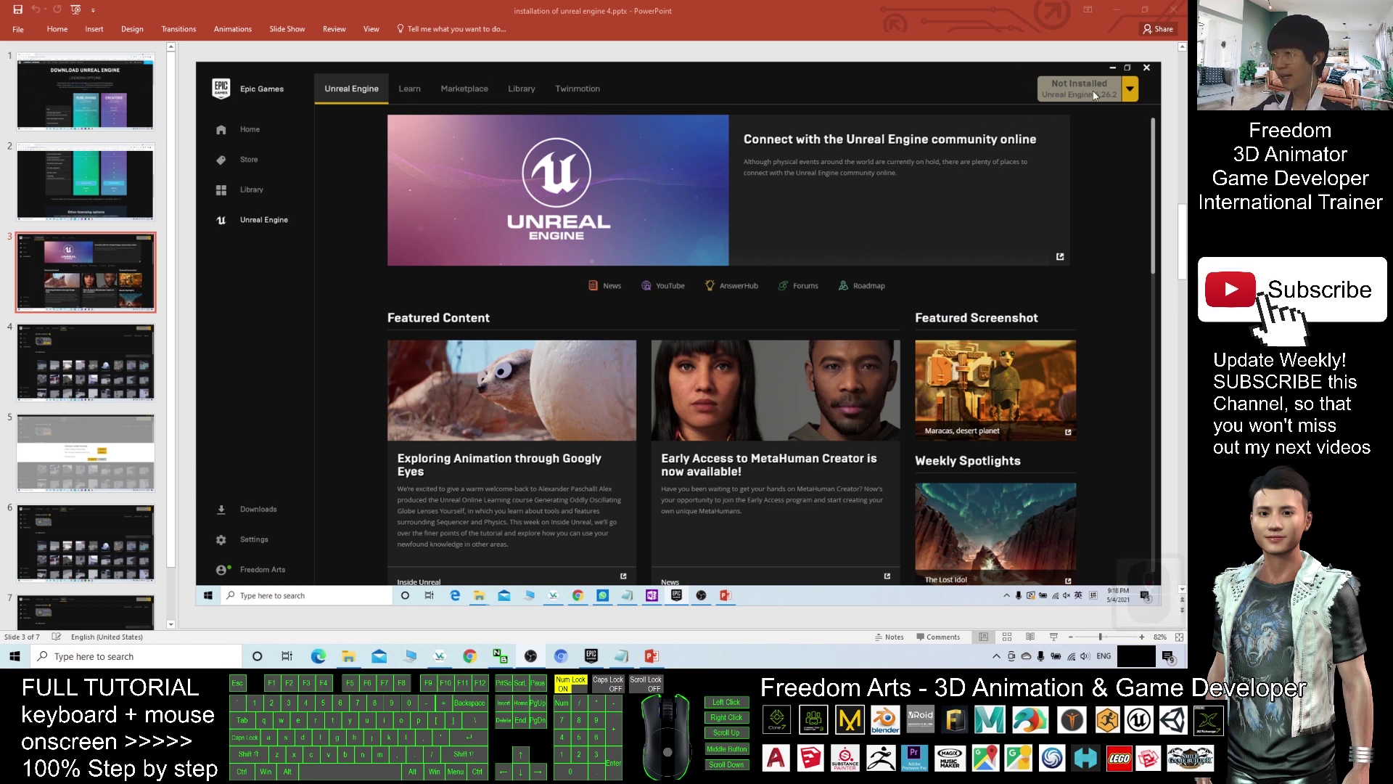
scroll(1130, 92, down, 1)
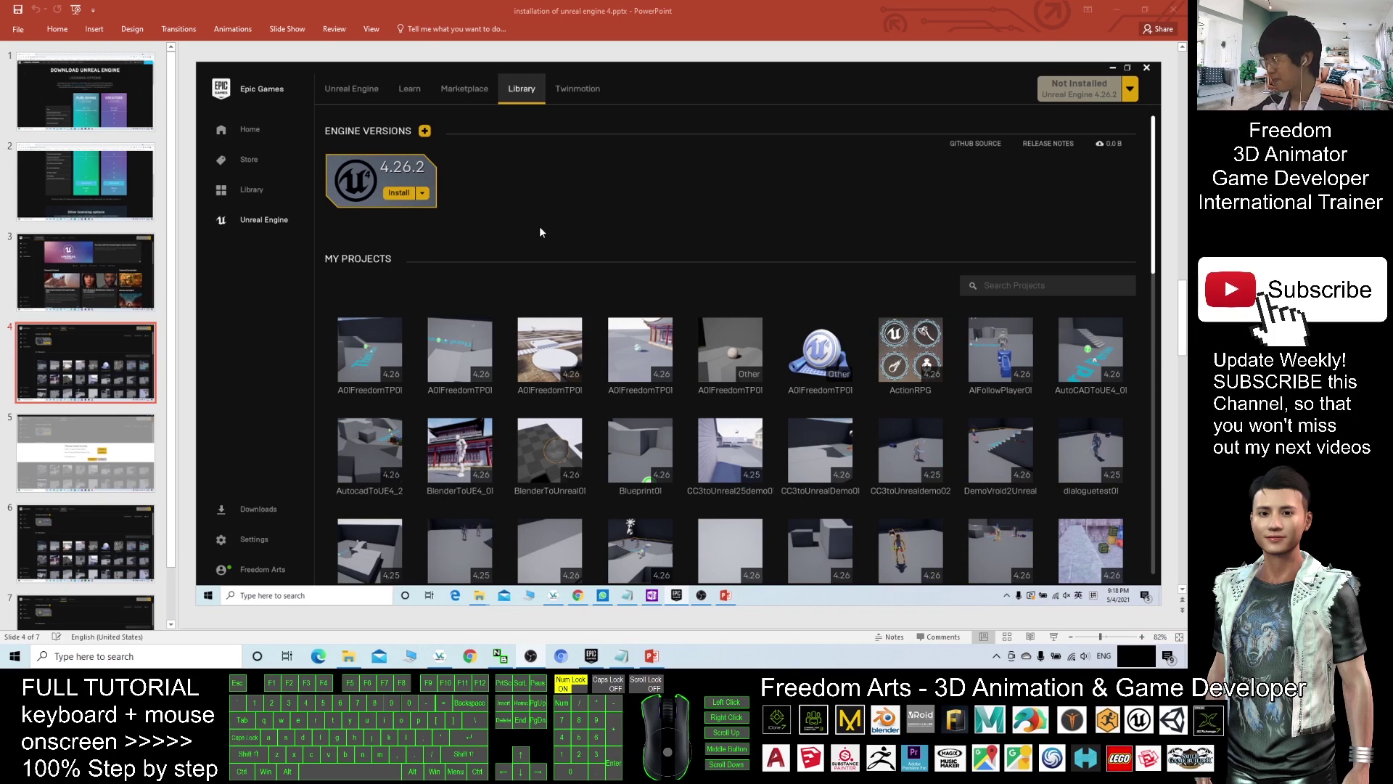
scroll(539, 226, down, 1)
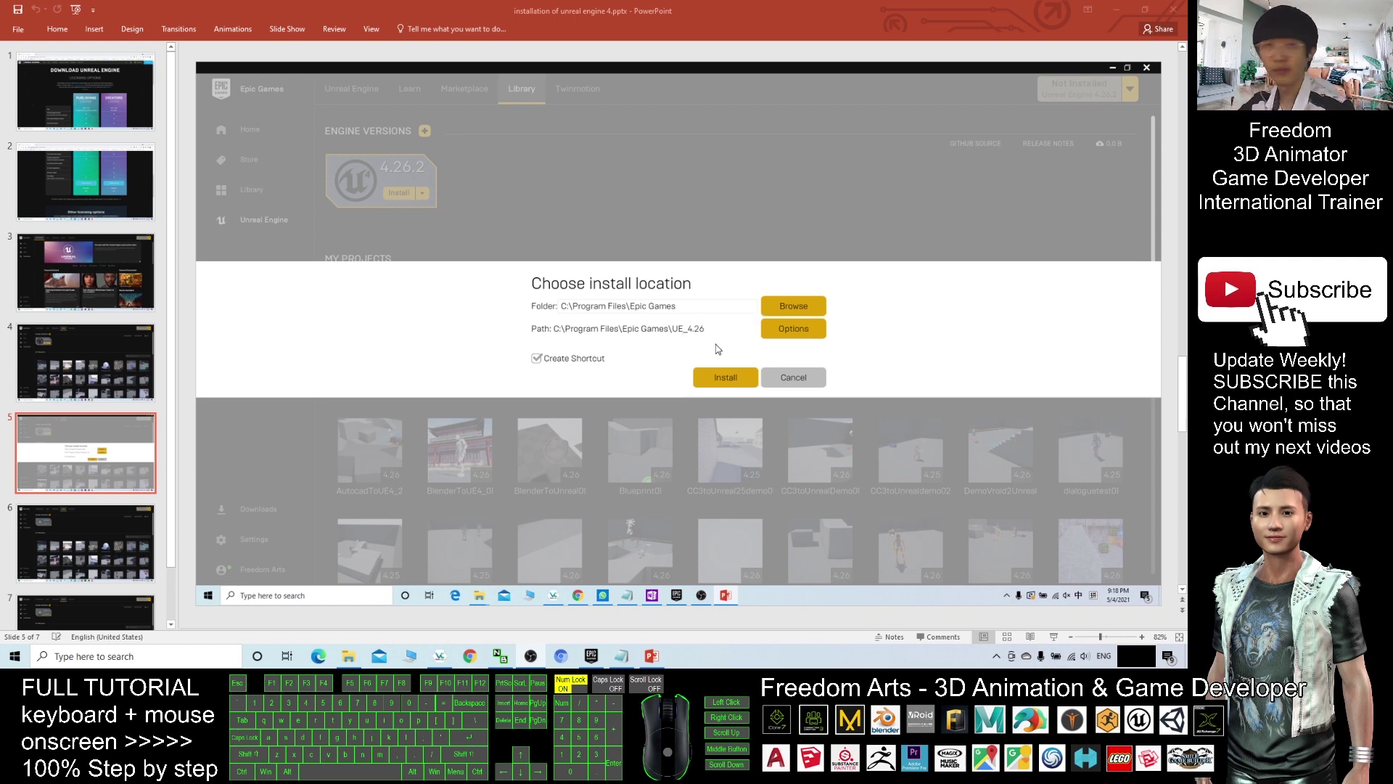
scroll(748, 354, down, 1)
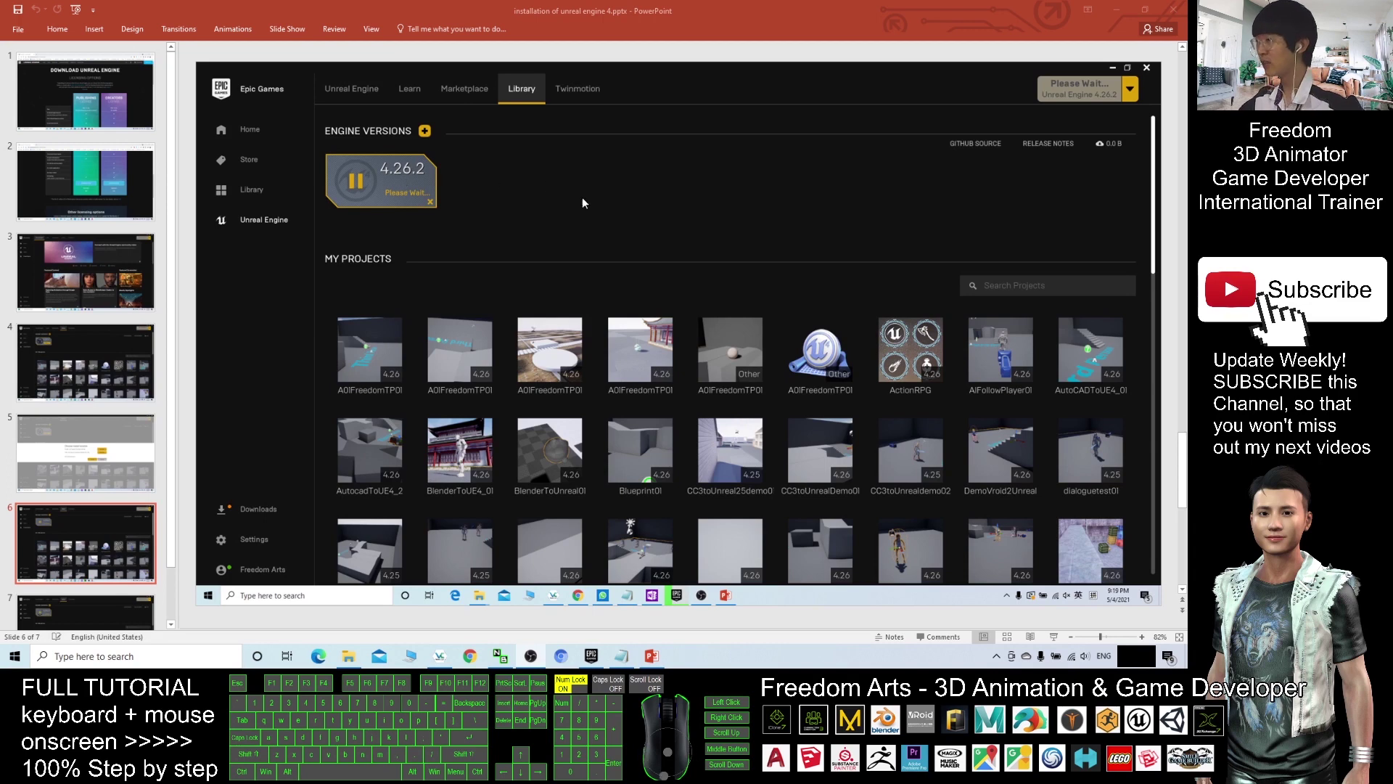
scroll(658, 218, down, 1)
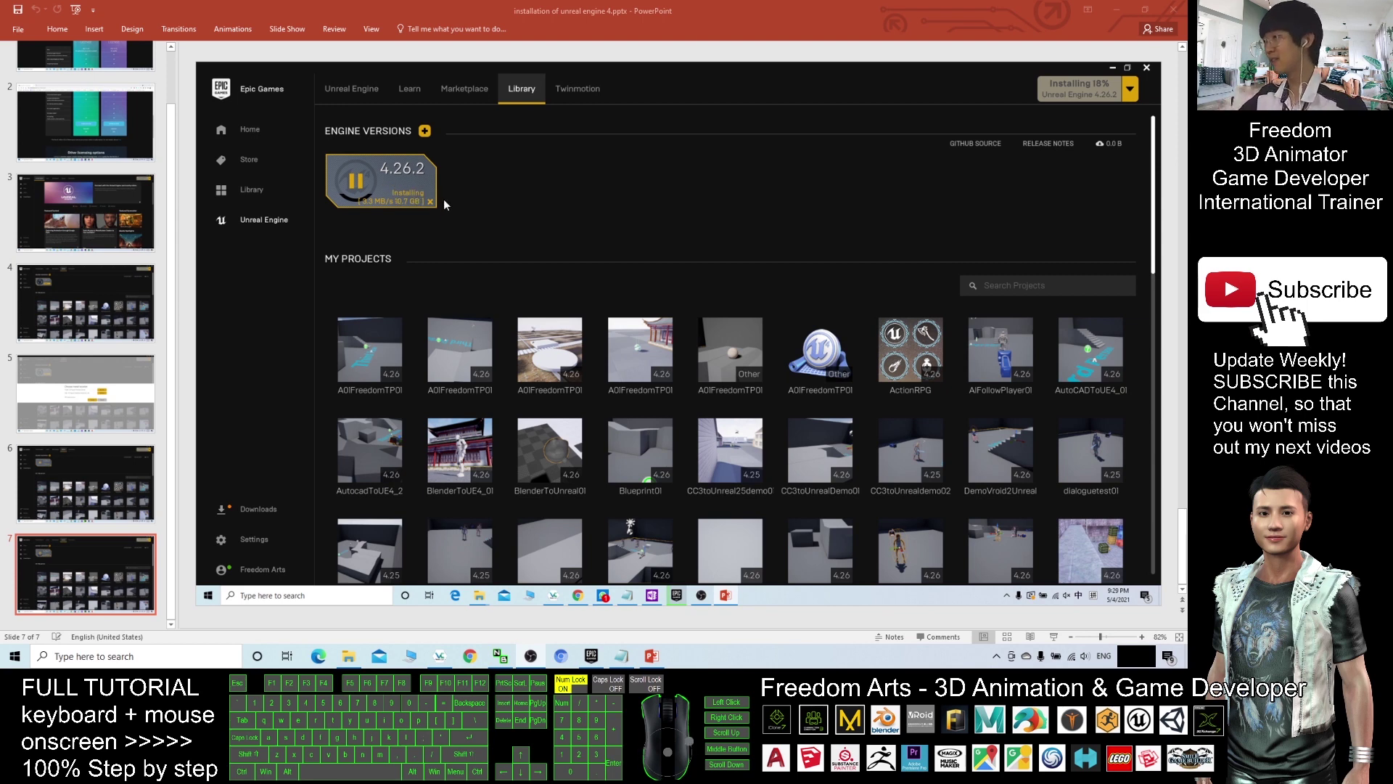
scroll(420, 231, down, 1)
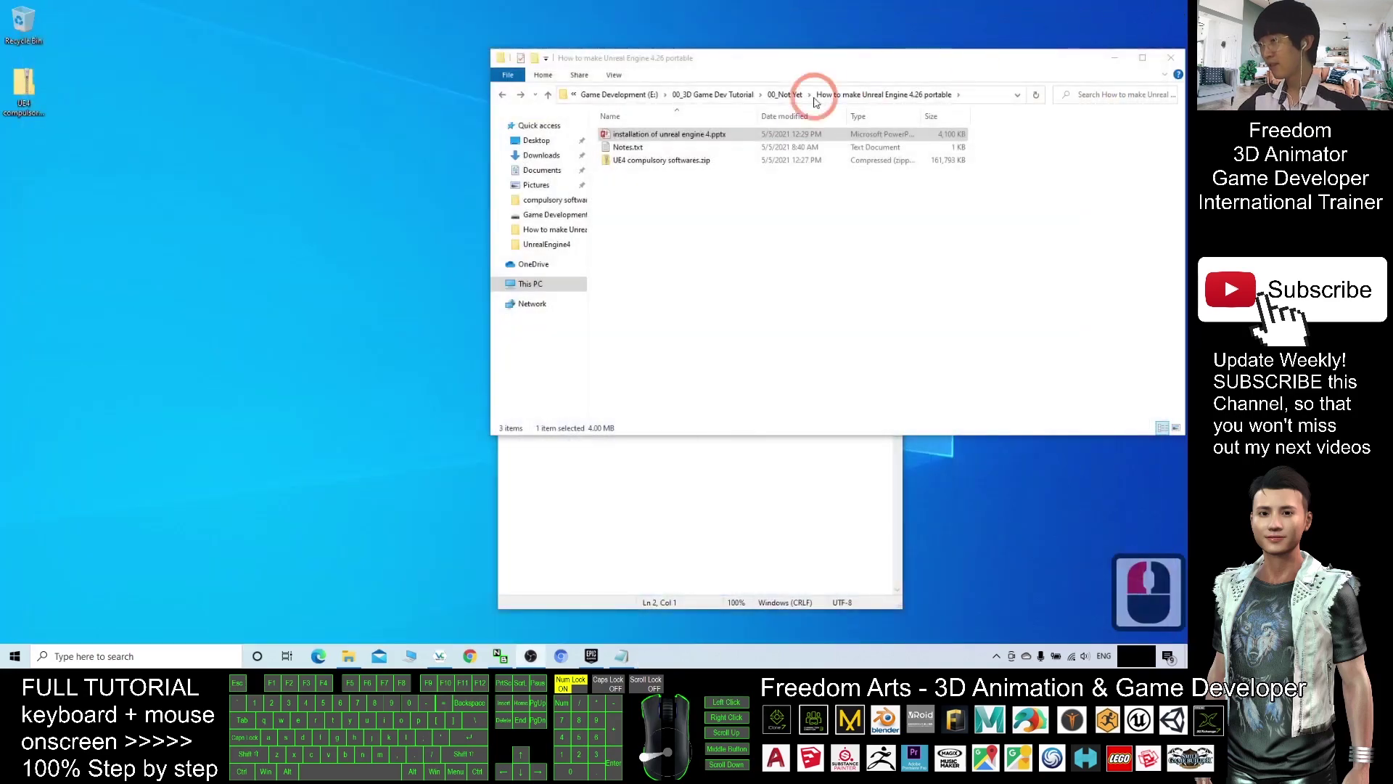
- Move and minimize the Explorer window, then bring back the Epic Games Launcher
drag(854, 58, 631, 170)
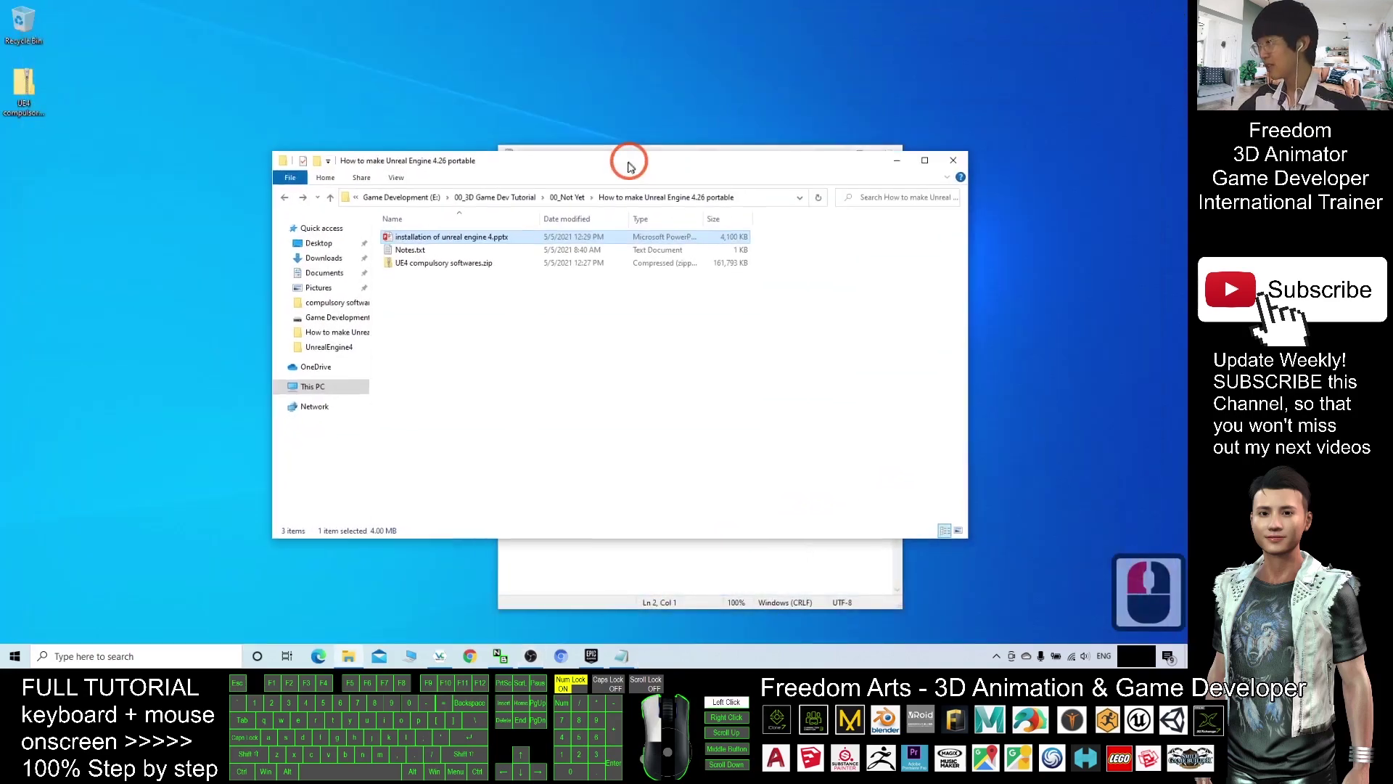
click(894, 170)
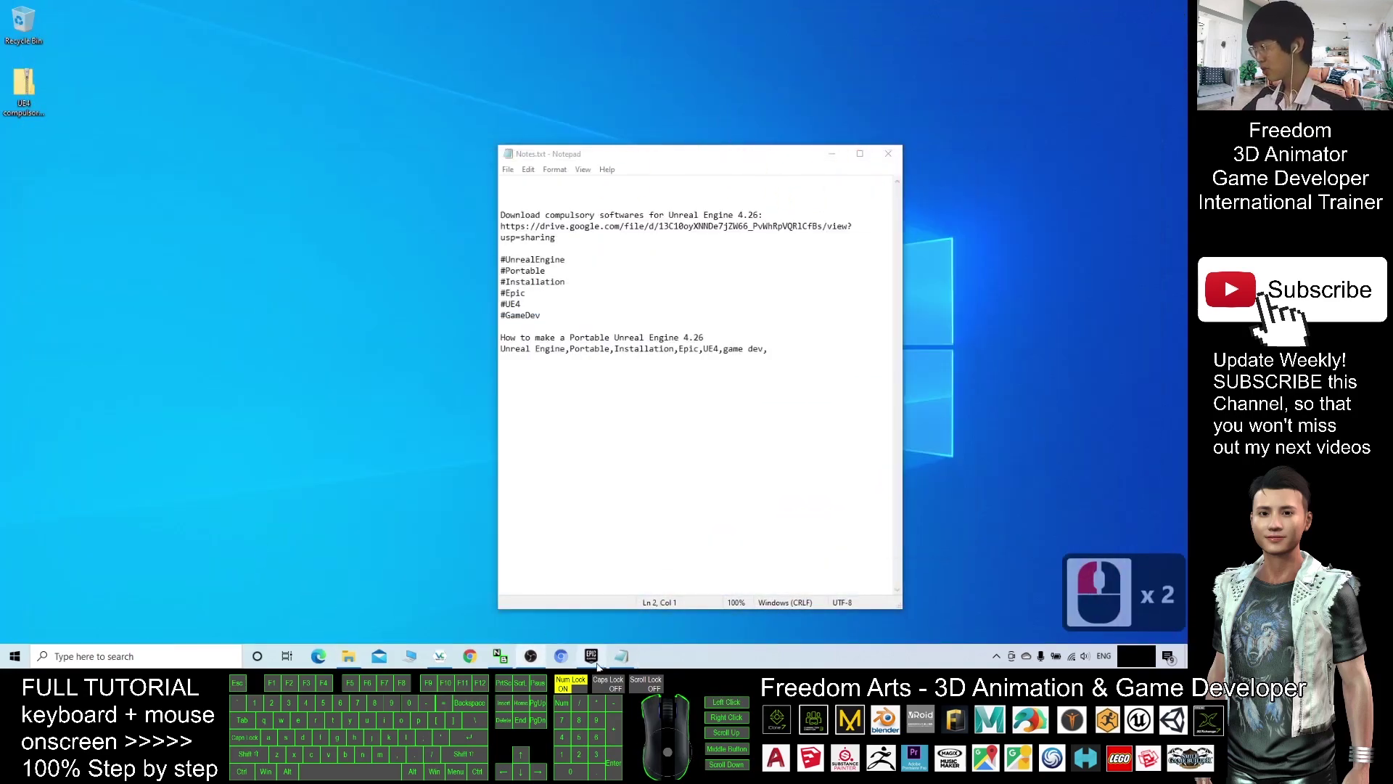
click(530, 655)
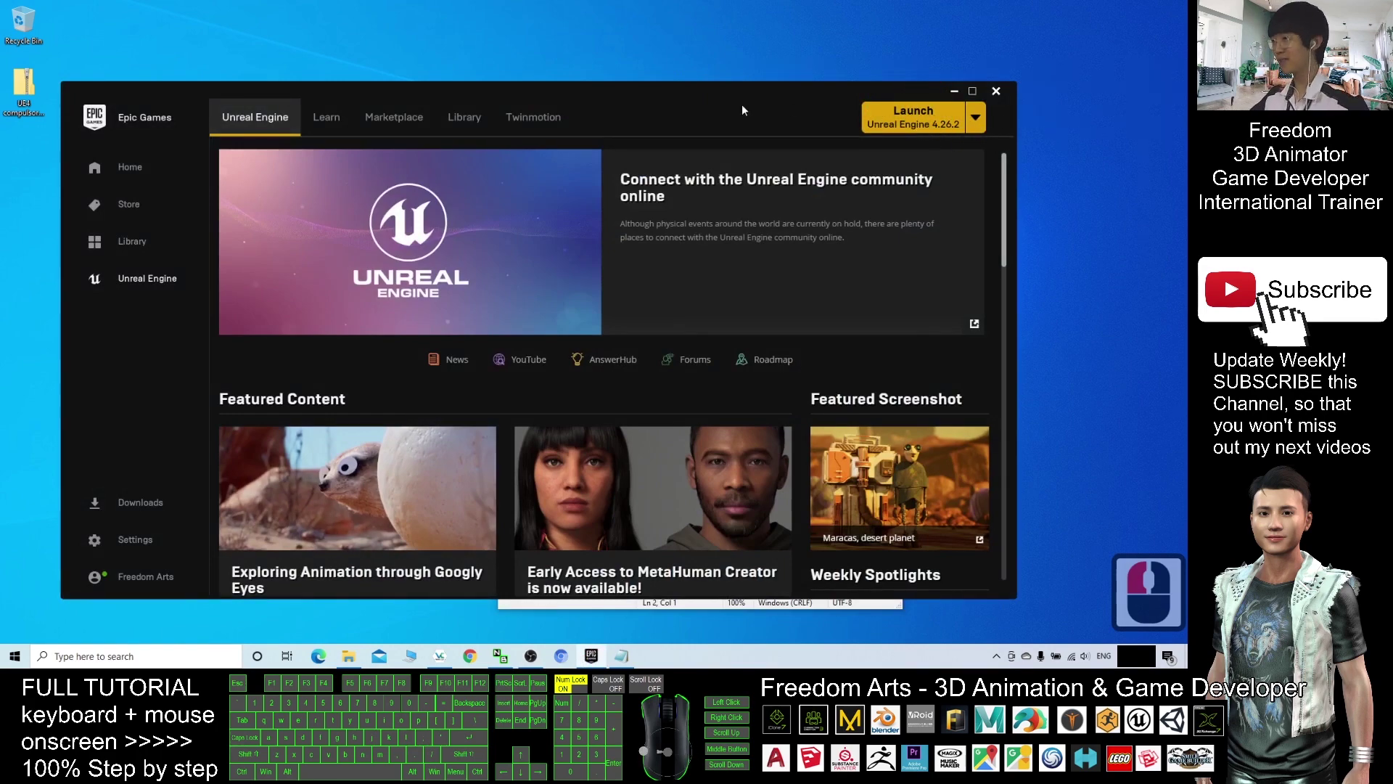
- From the Library, create a desktop shortcut for engine 4.26.2 and select it
mouse_move(661, 100)
mouse_down()
mouse_move(755, 89)
mouse_move(709, 72)
mouse_up()
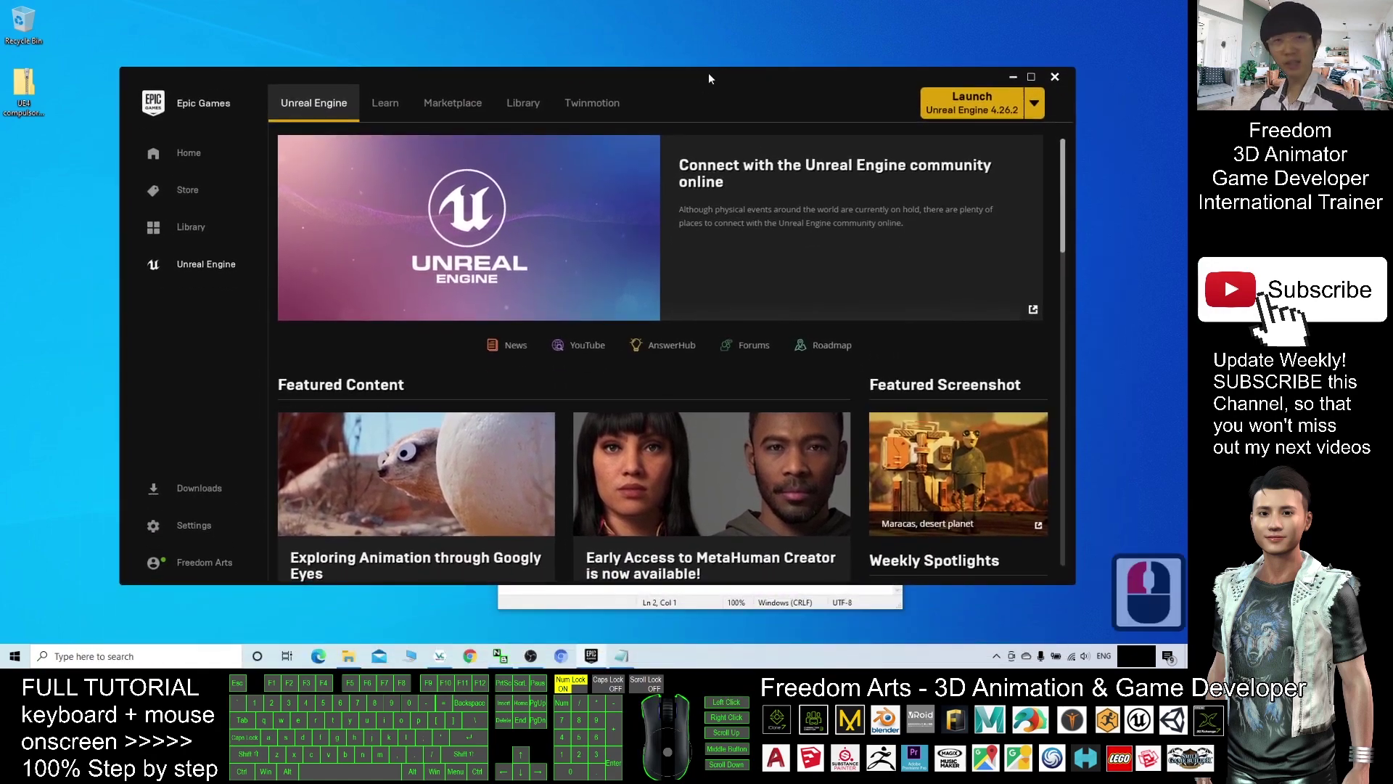
click(525, 103)
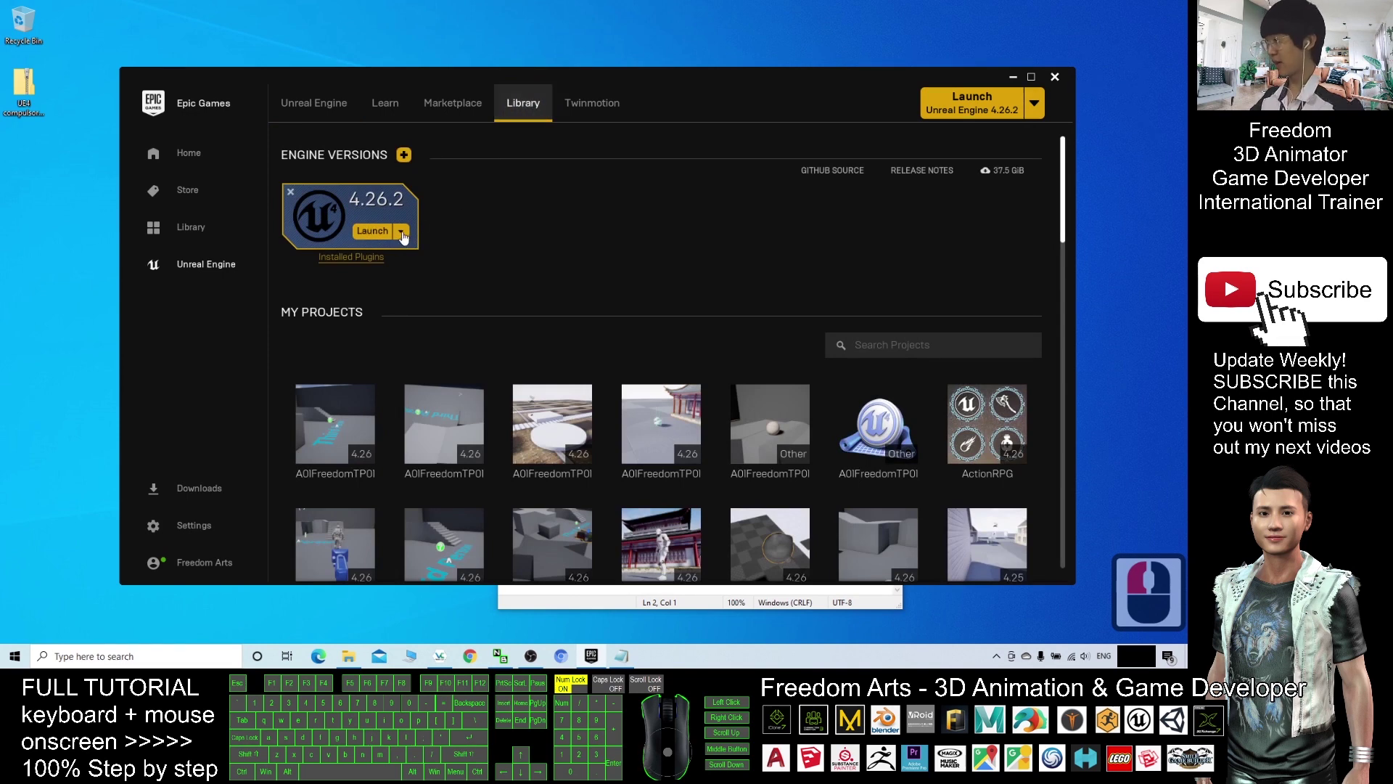
click(403, 232)
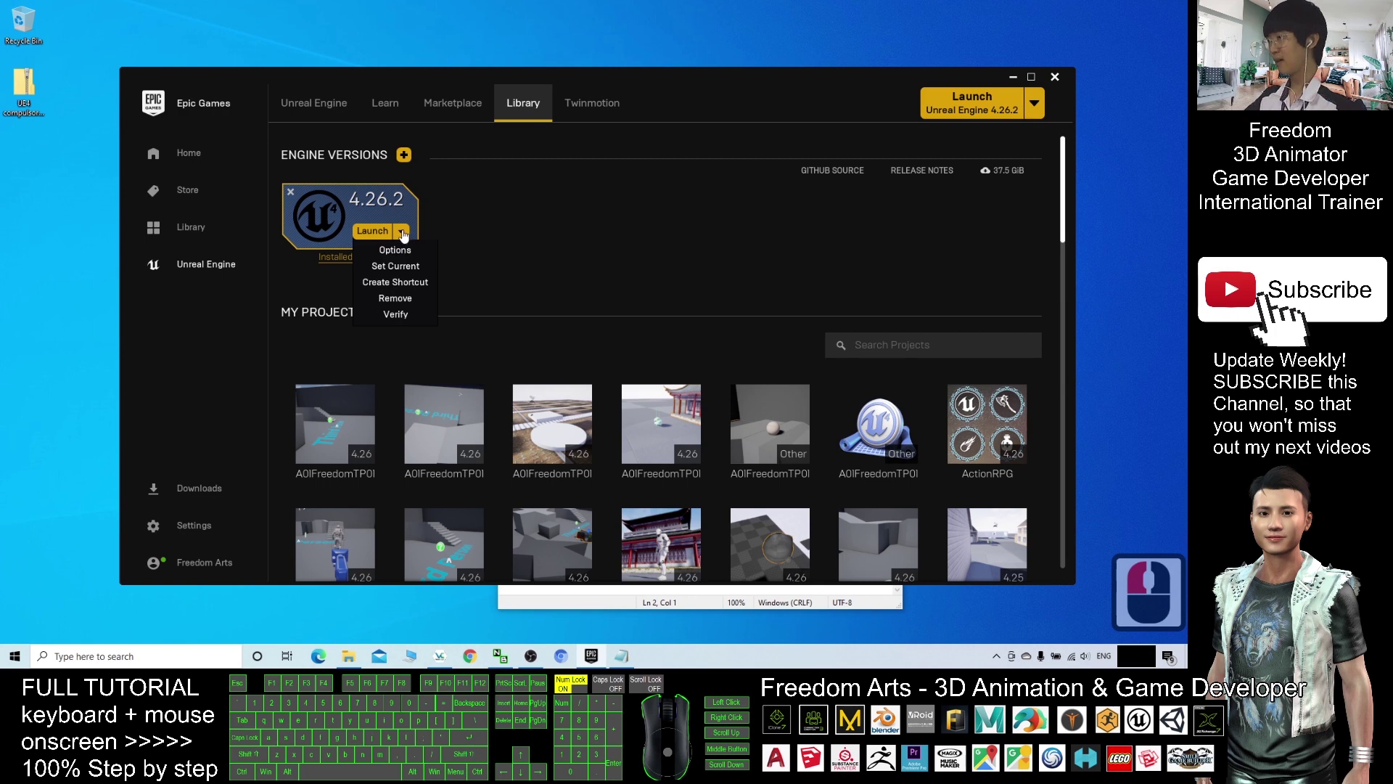
click(393, 283)
click(33, 162)
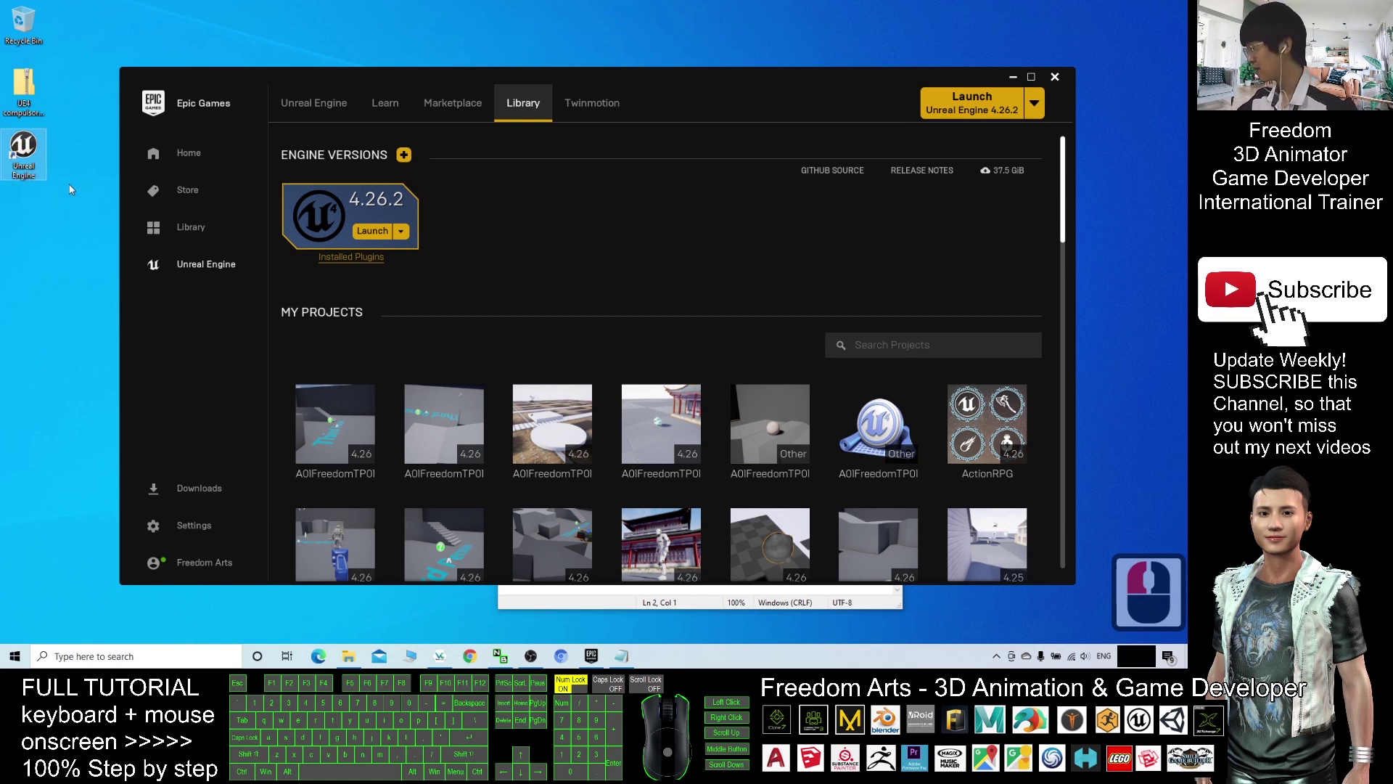
- Open the Unreal Engine shortcut's file location from its Properties and maximize Explorer
click(25, 150)
right_click(26, 150)
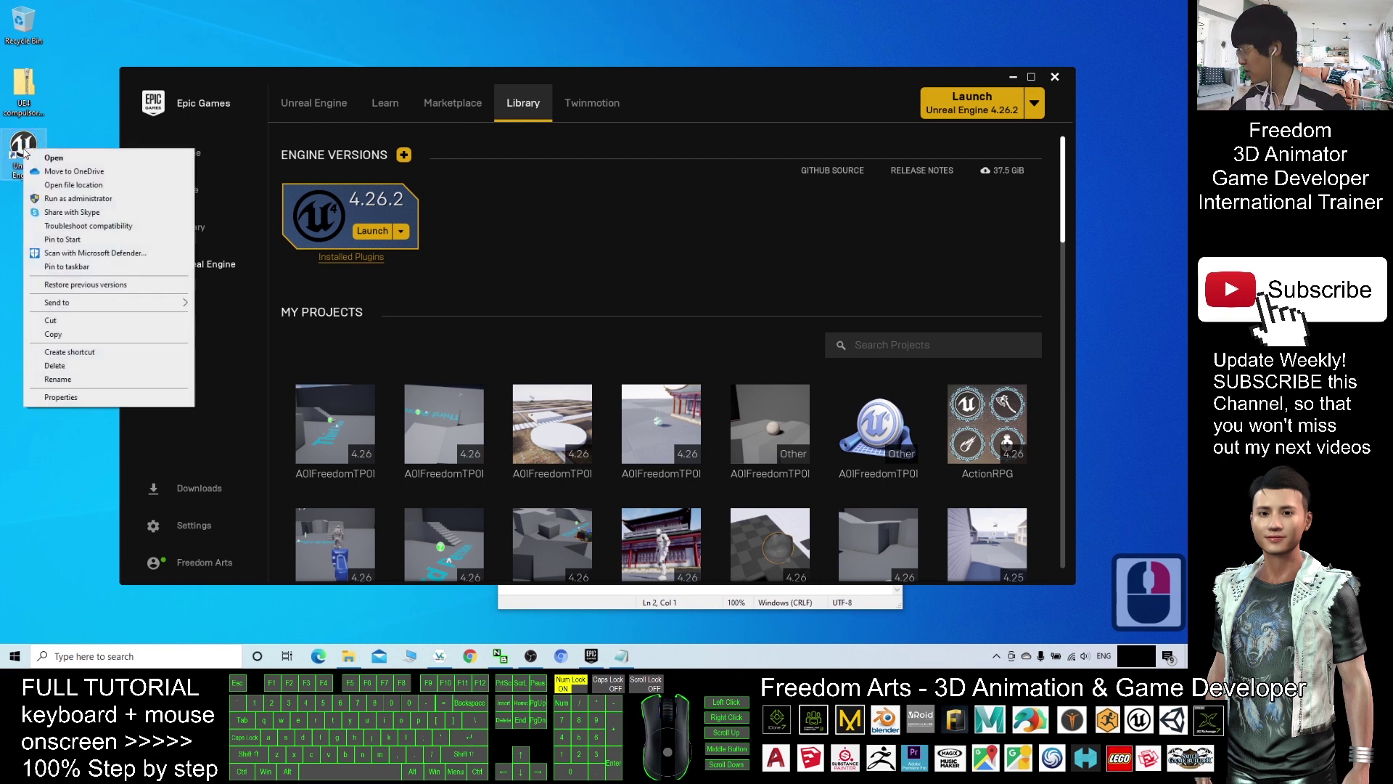
click(62, 398)
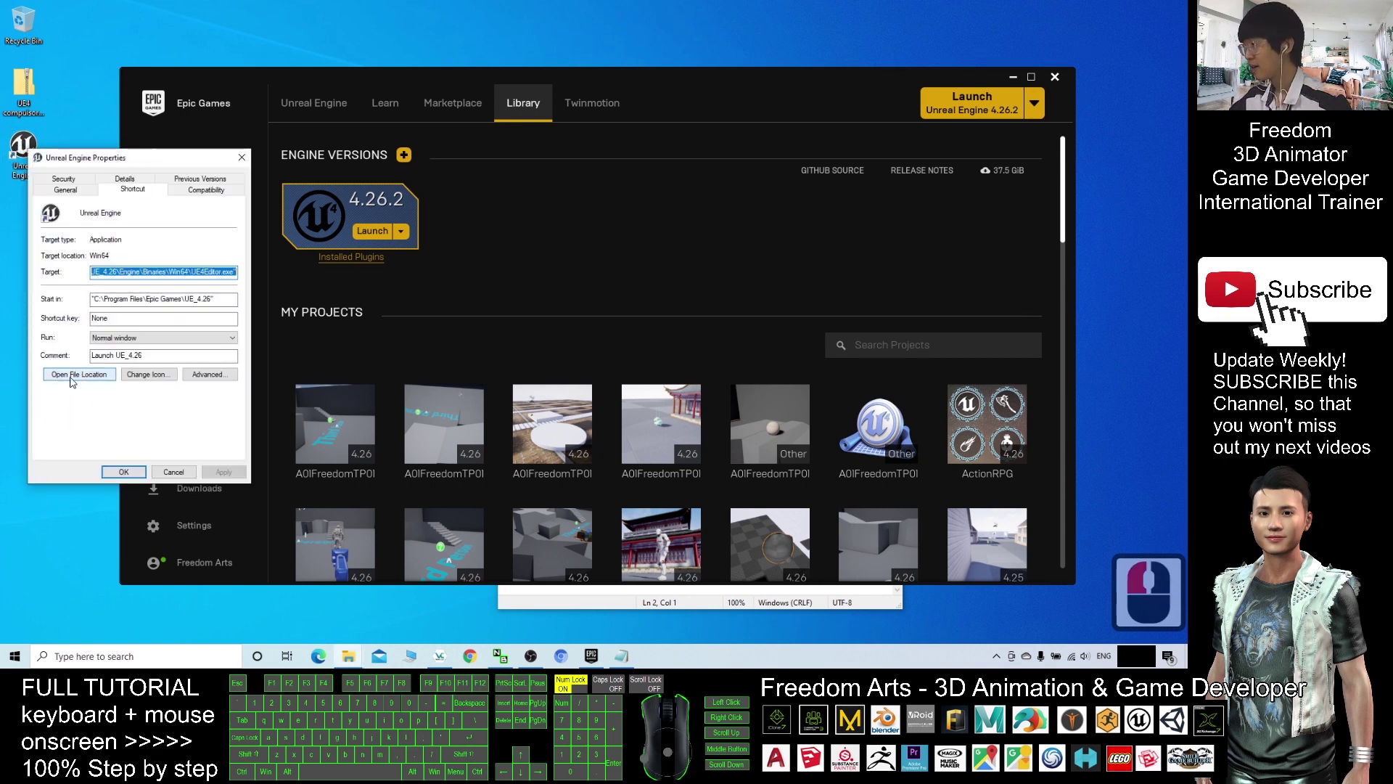
click(78, 375)
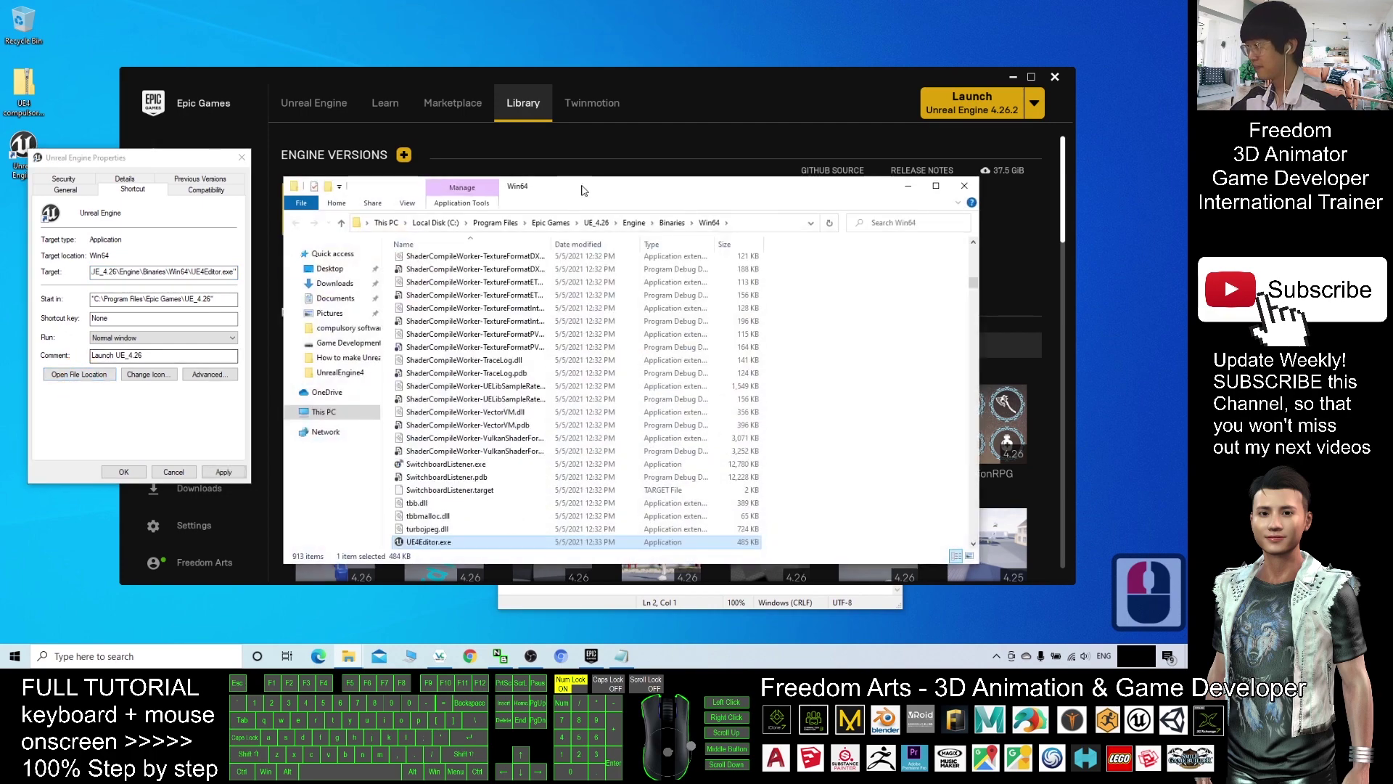
drag(621, 194, 621, 2)
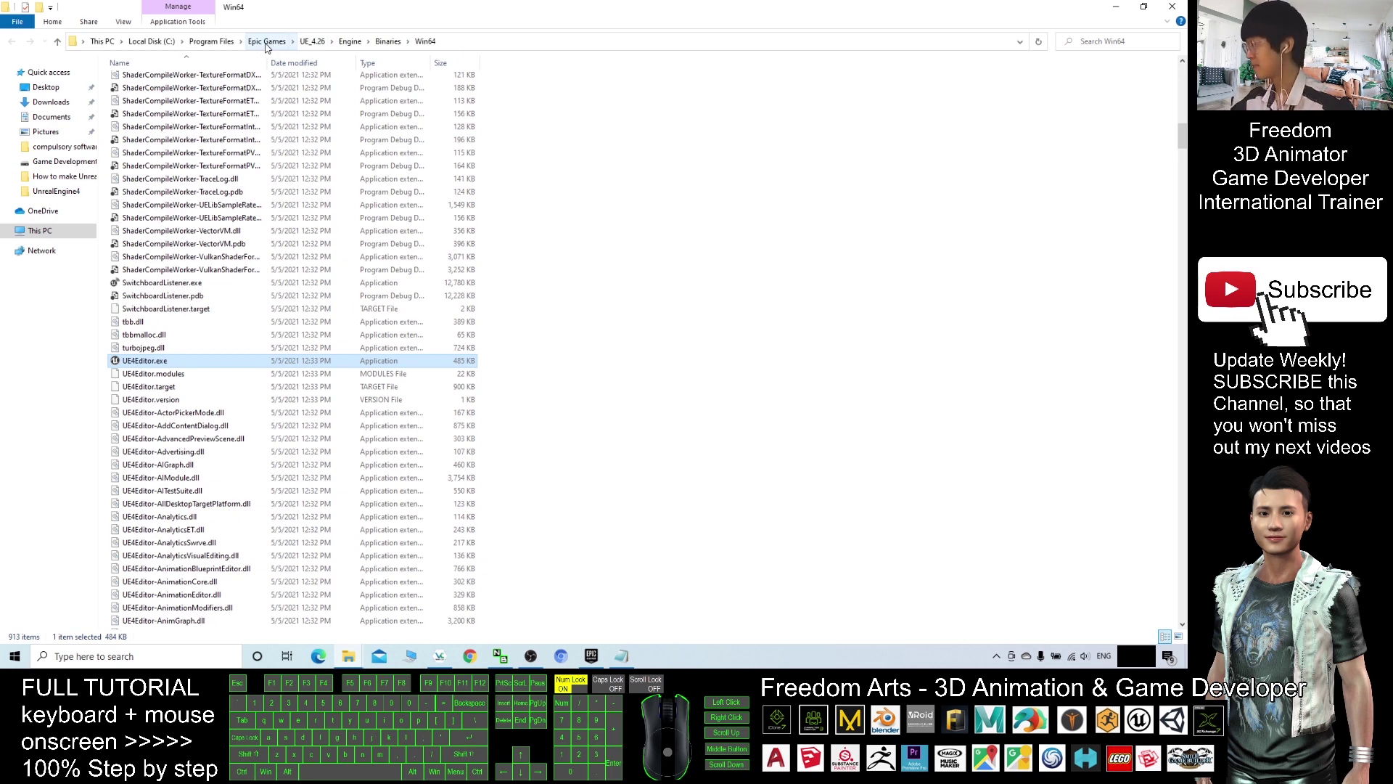
- Go up to the Epic Games folder and select UE_4.26
click(267, 41)
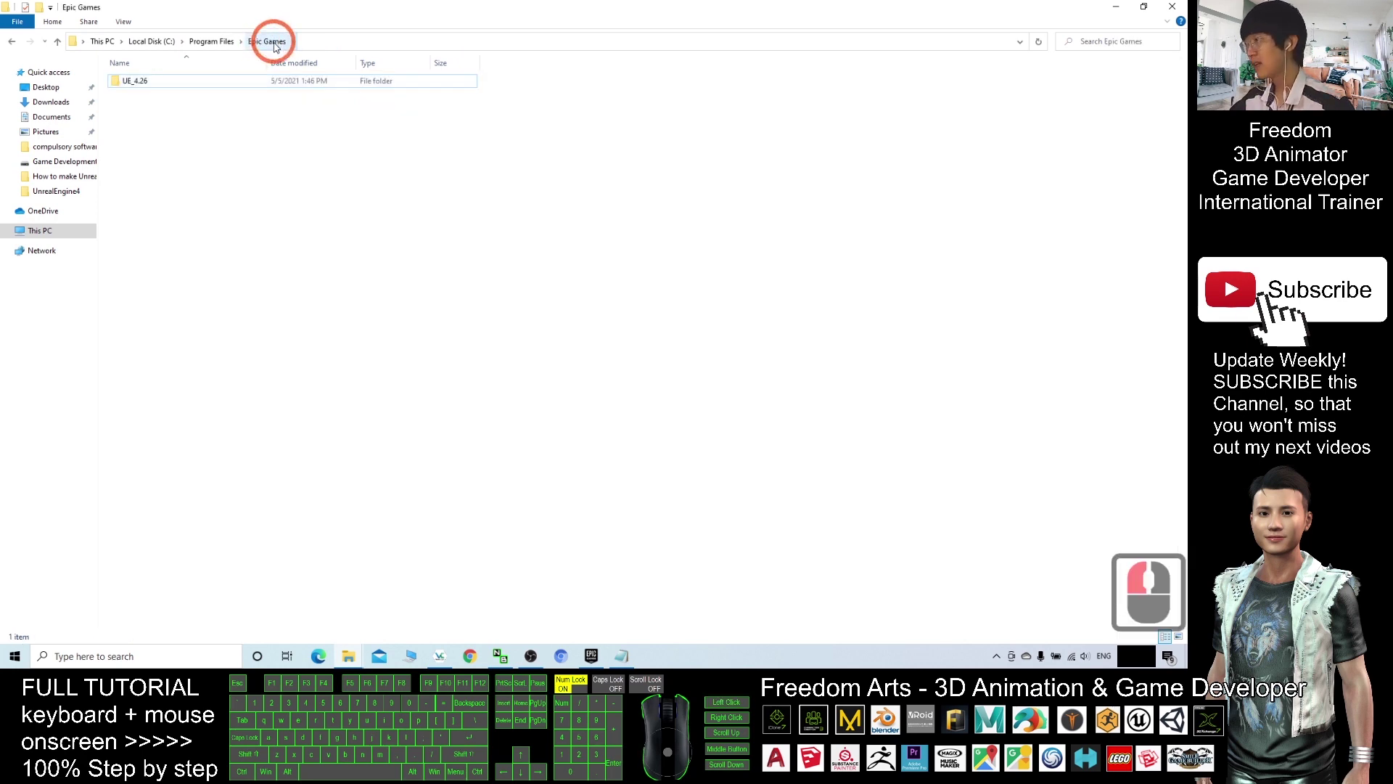
click(272, 44)
click(272, 44)
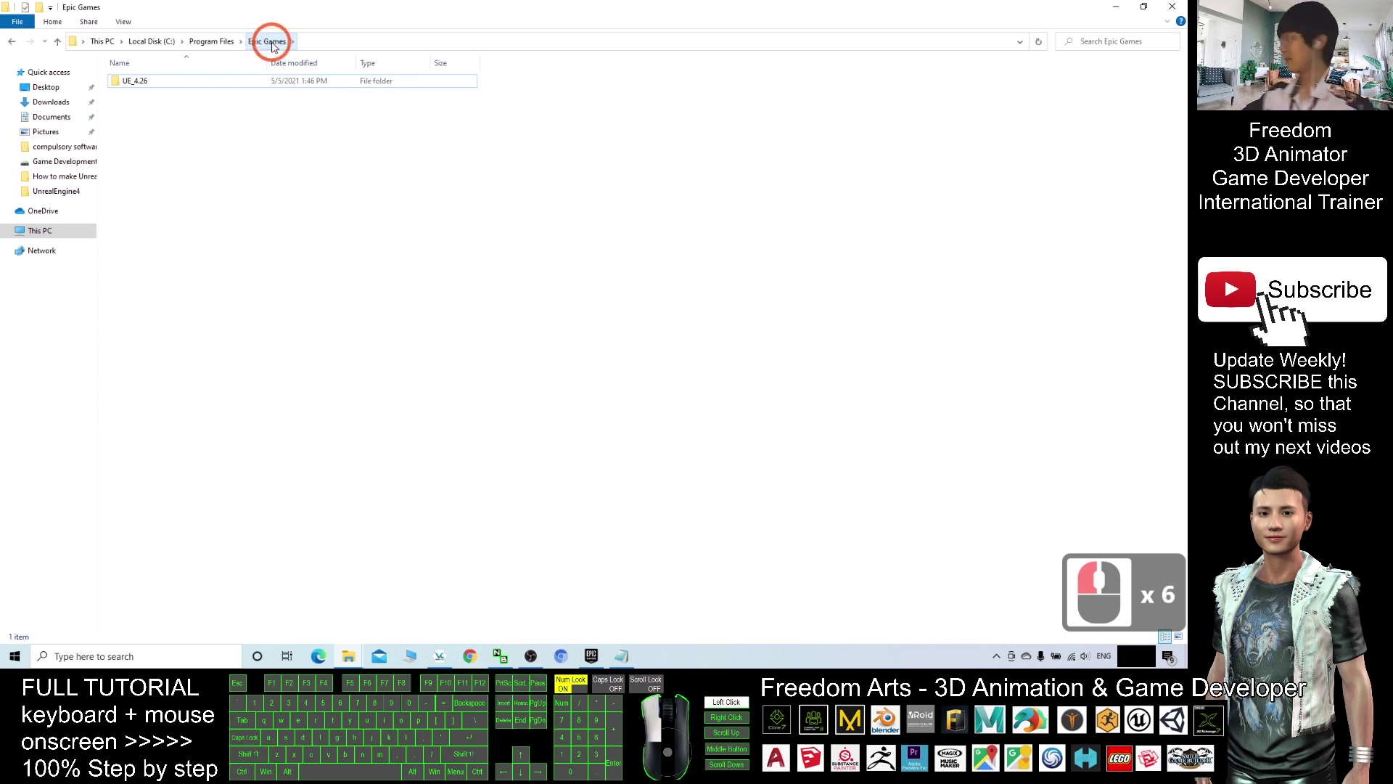
click(272, 44)
click(134, 82)
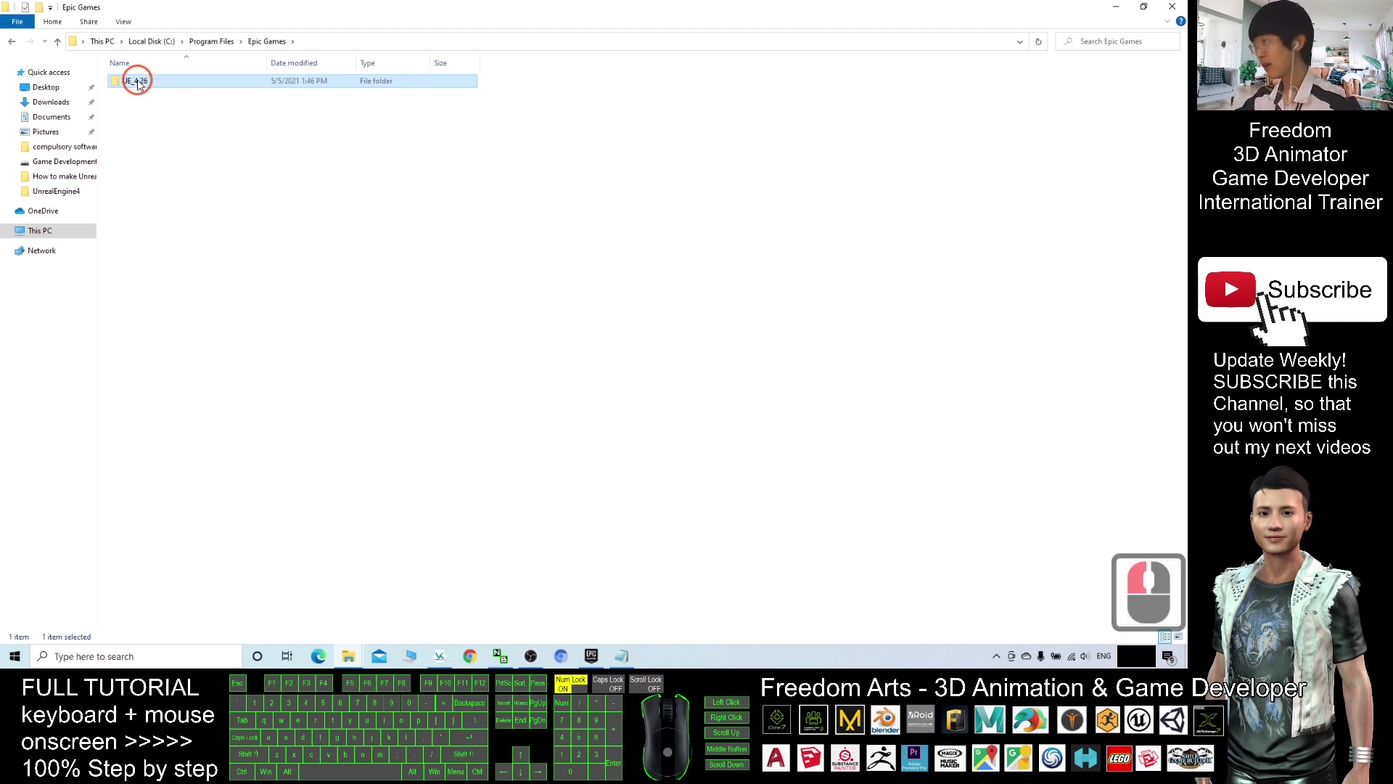
- Reopen UE_4.26\Engine\Binaries\Win64, then return to the Epic Games folder
double_click(140, 83)
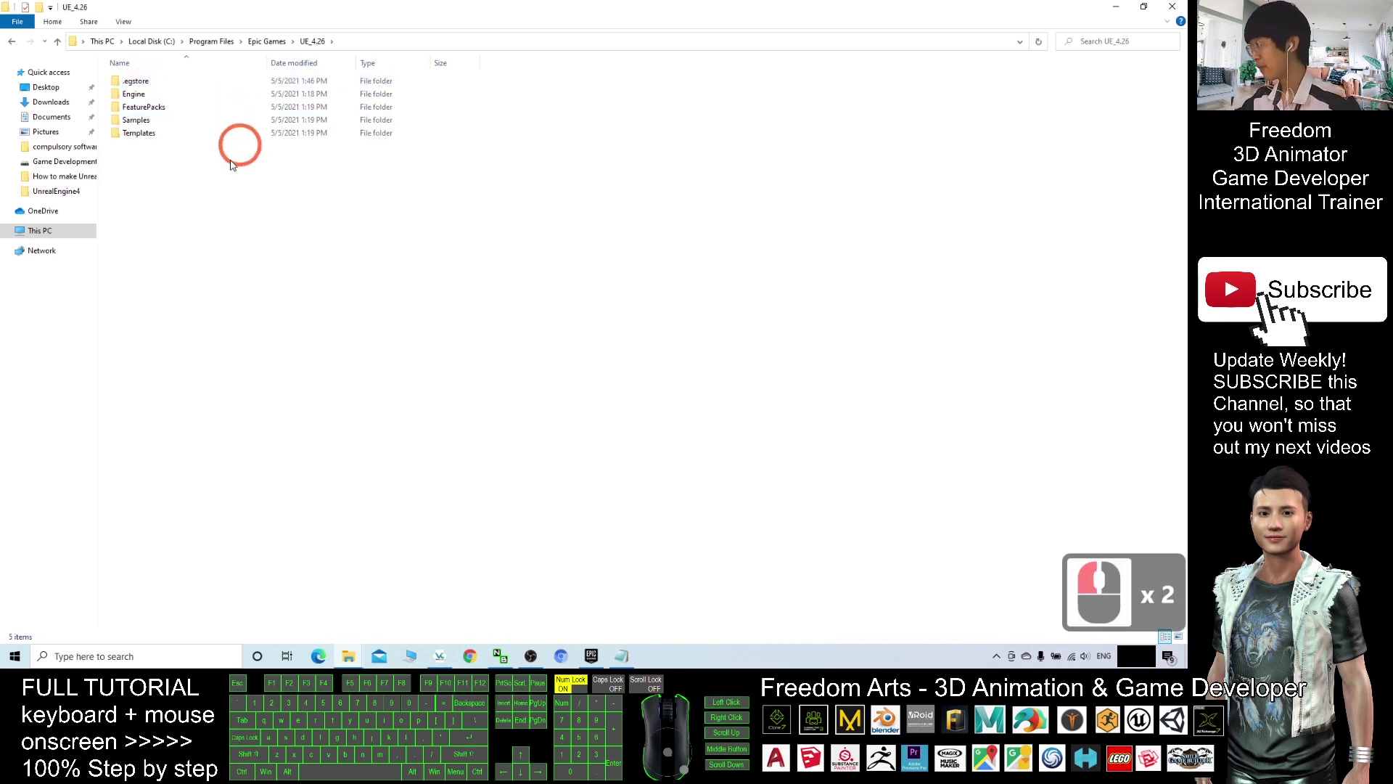
double_click(142, 94)
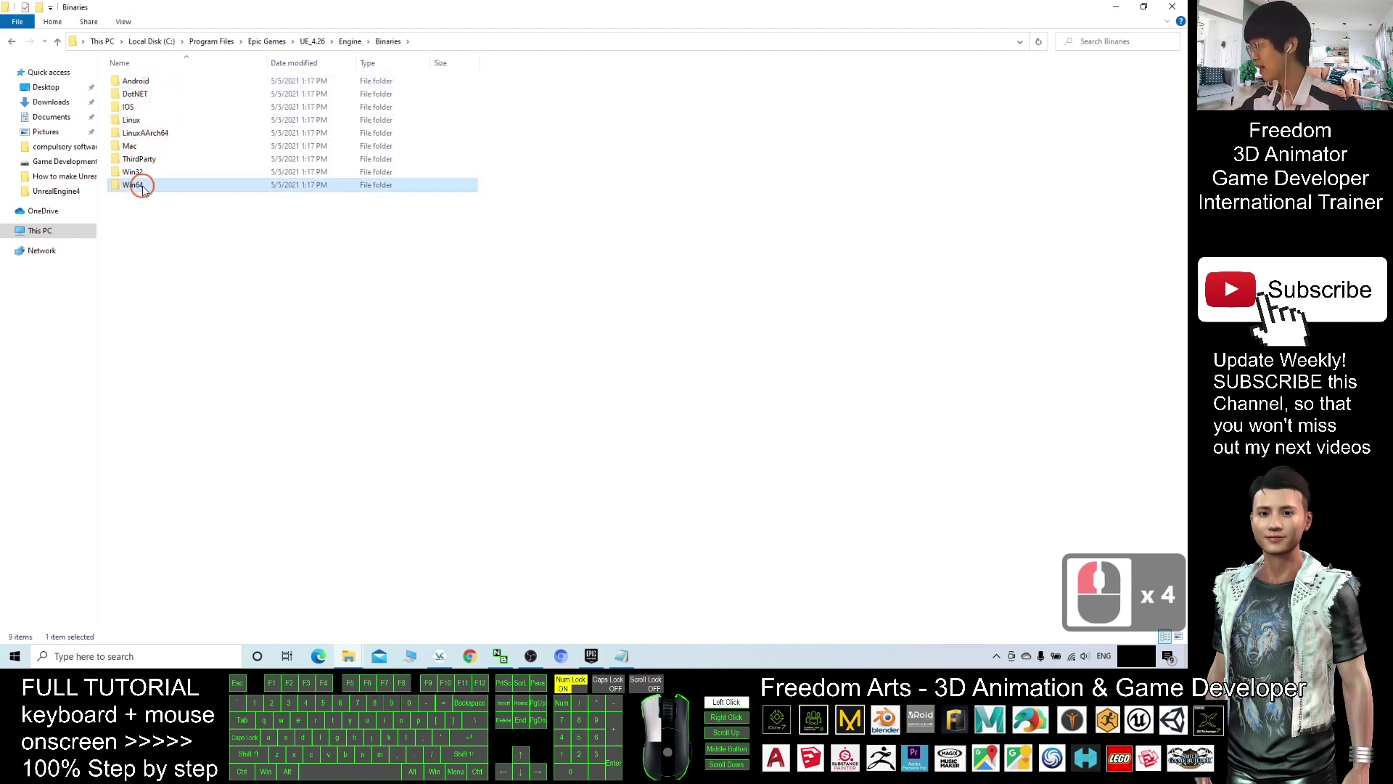
double_click(134, 184)
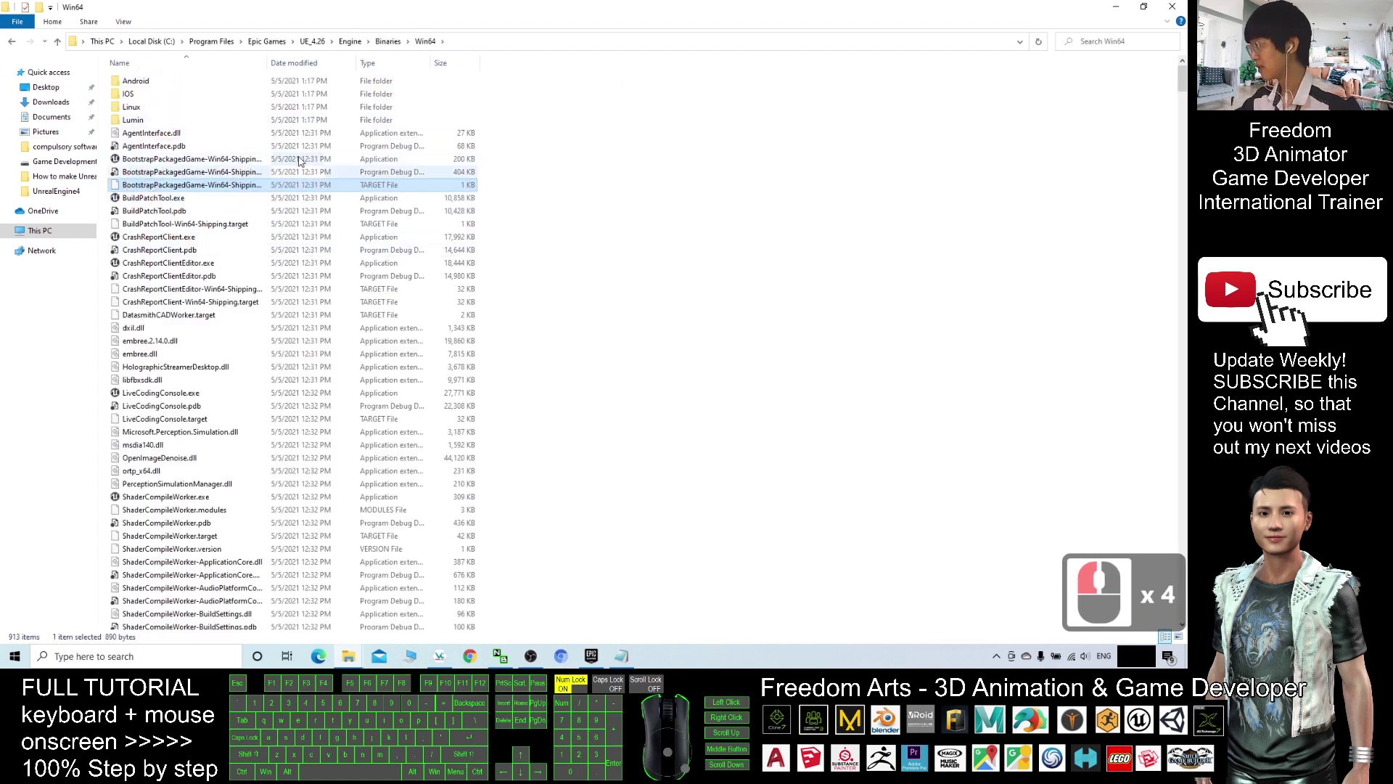
click(266, 42)
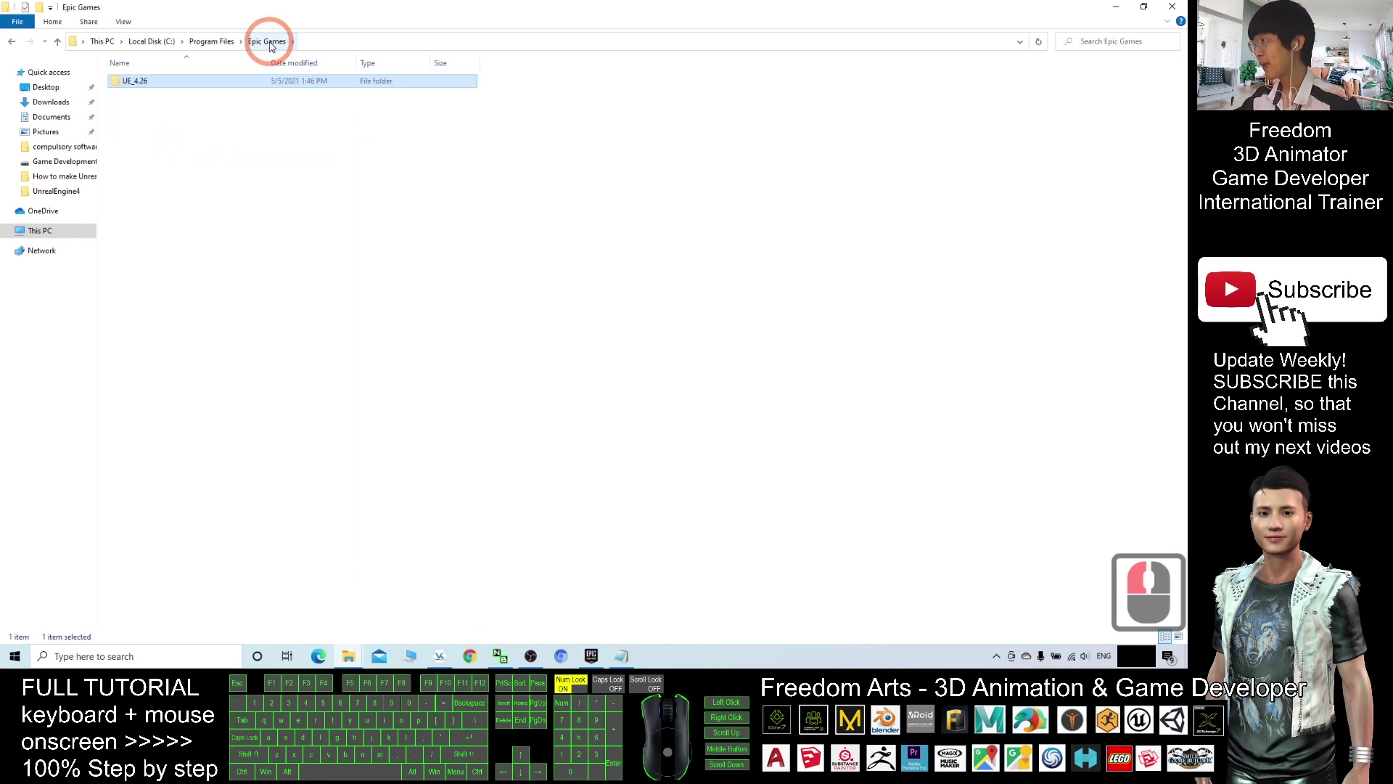
right_click(130, 82)
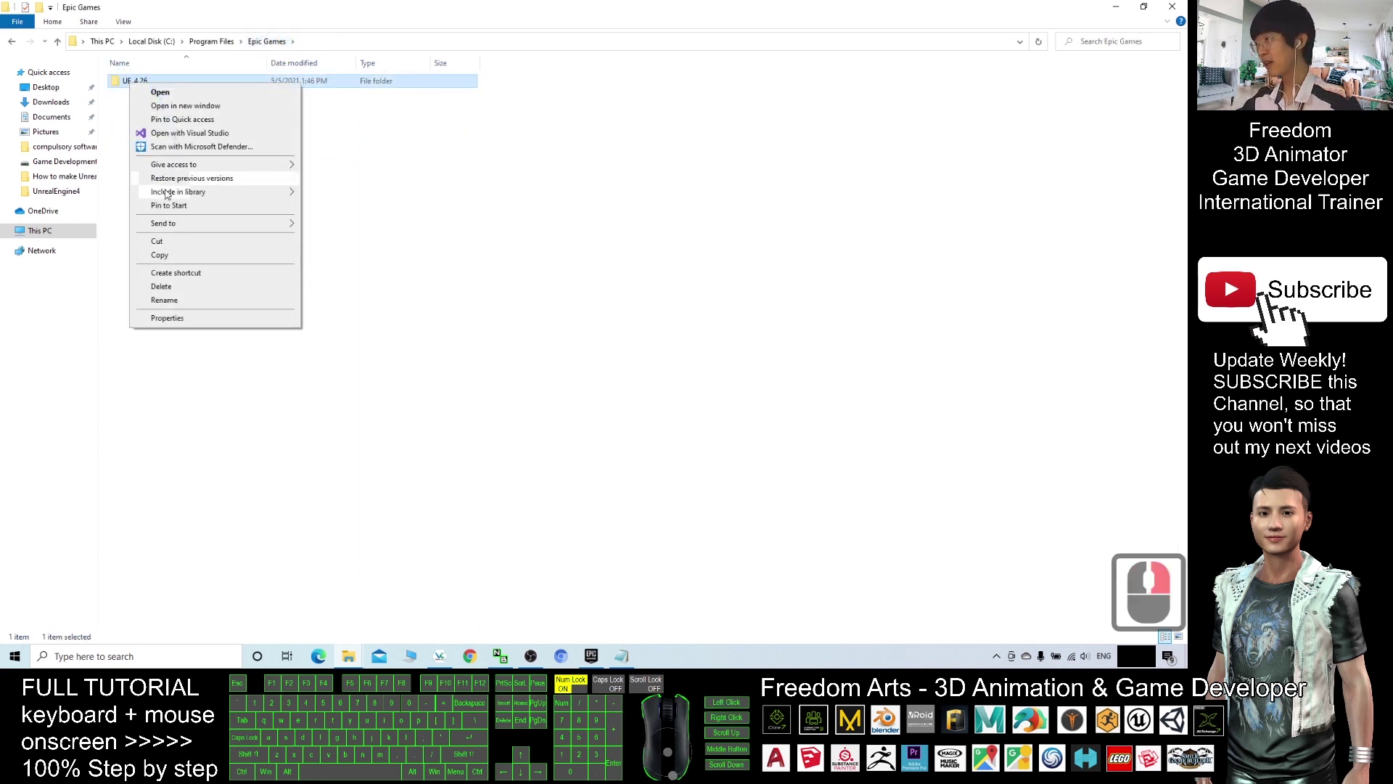
click(164, 223)
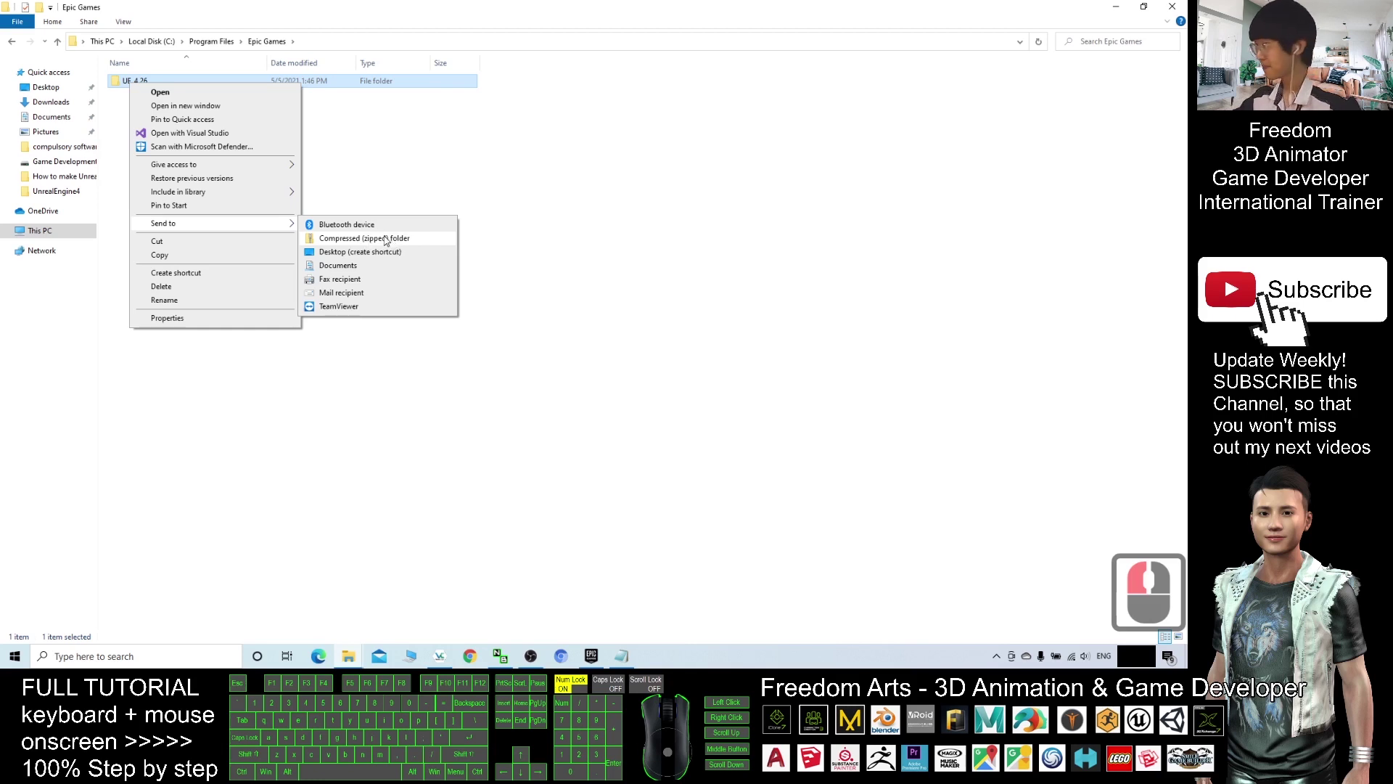
click(240, 223)
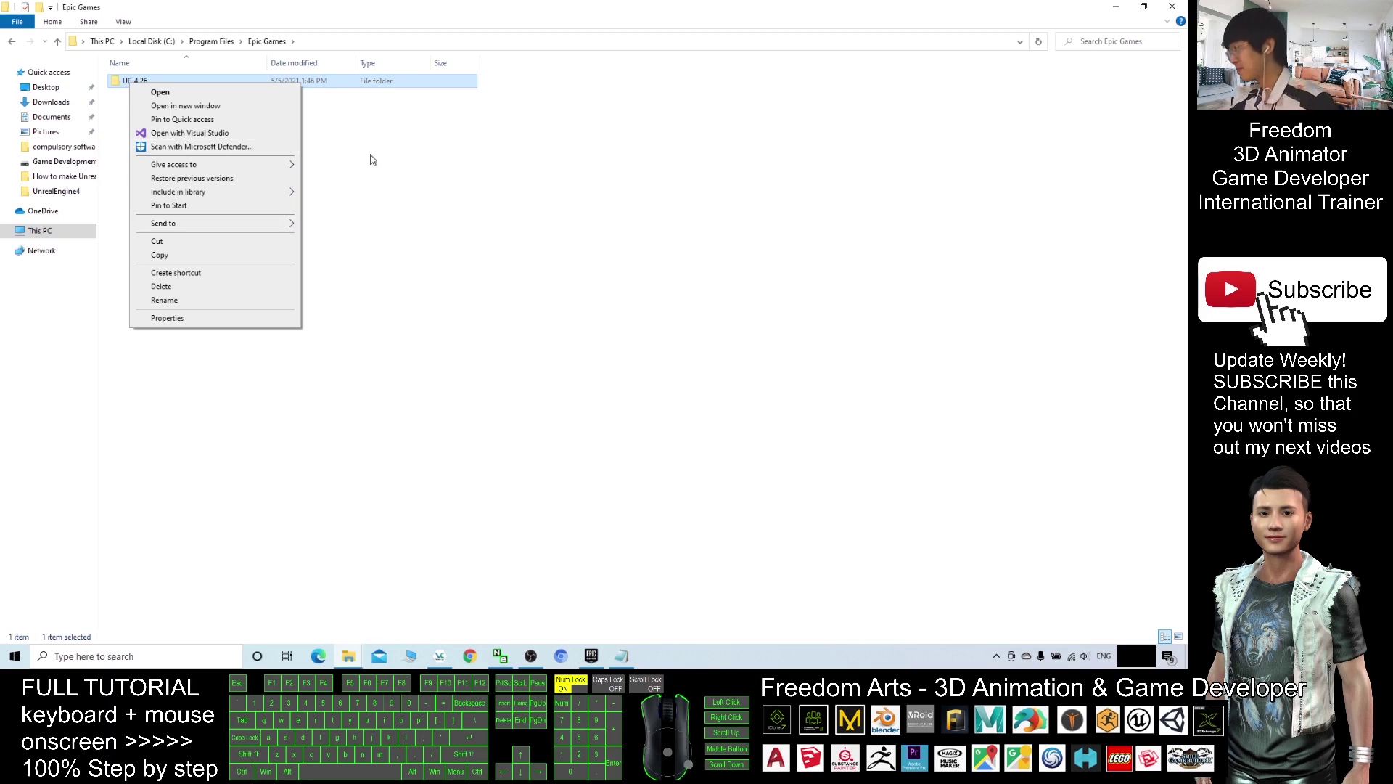
click(339, 149)
click(136, 82)
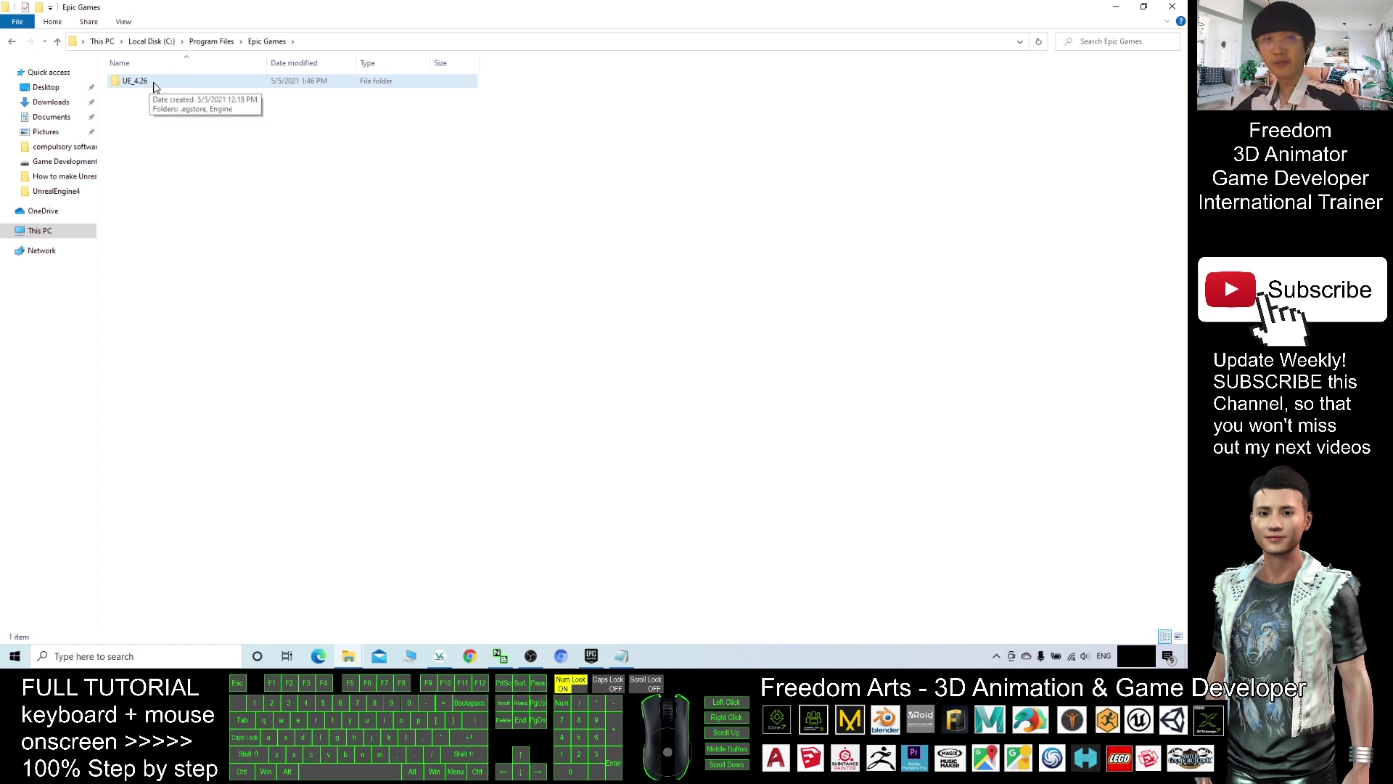
click(273, 171)
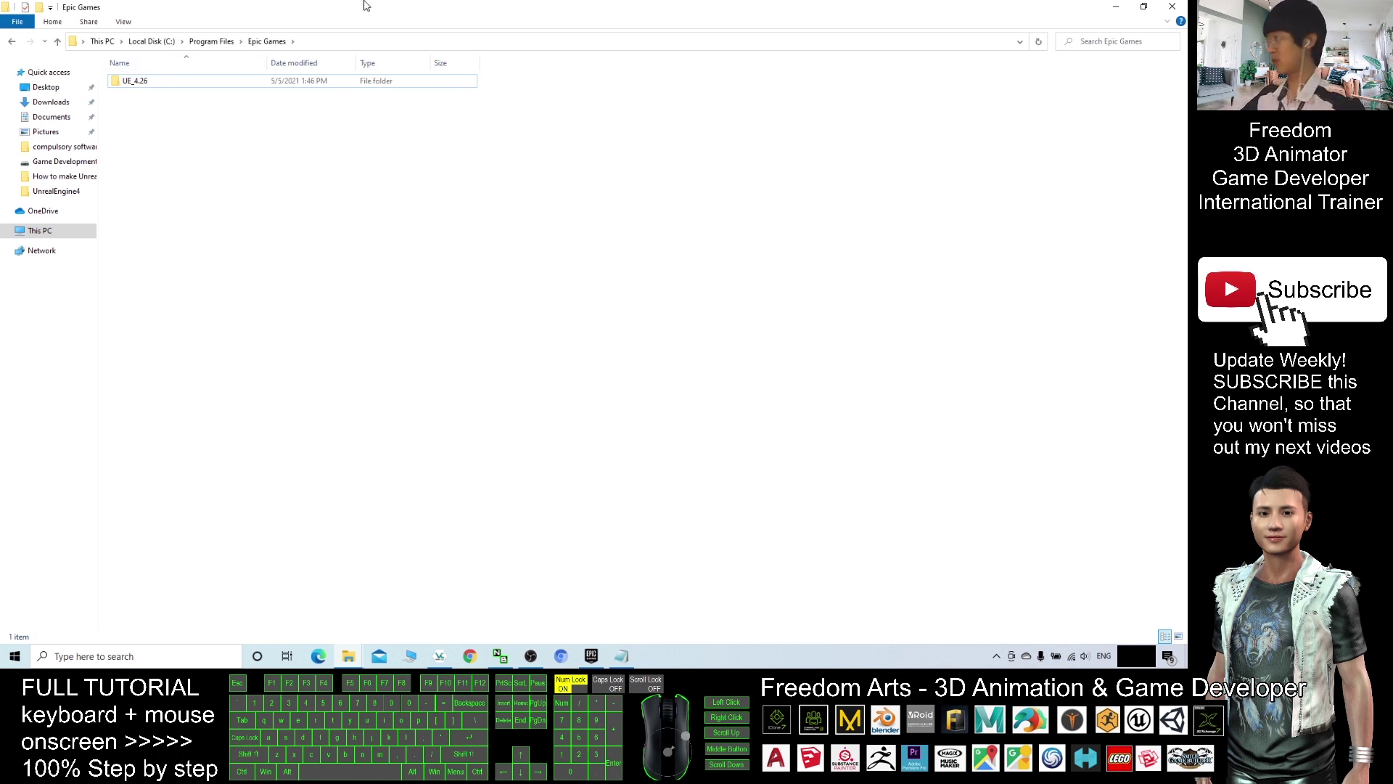
- In Notes.txt, highlight the compulsory software heading and its download link
click(621, 655)
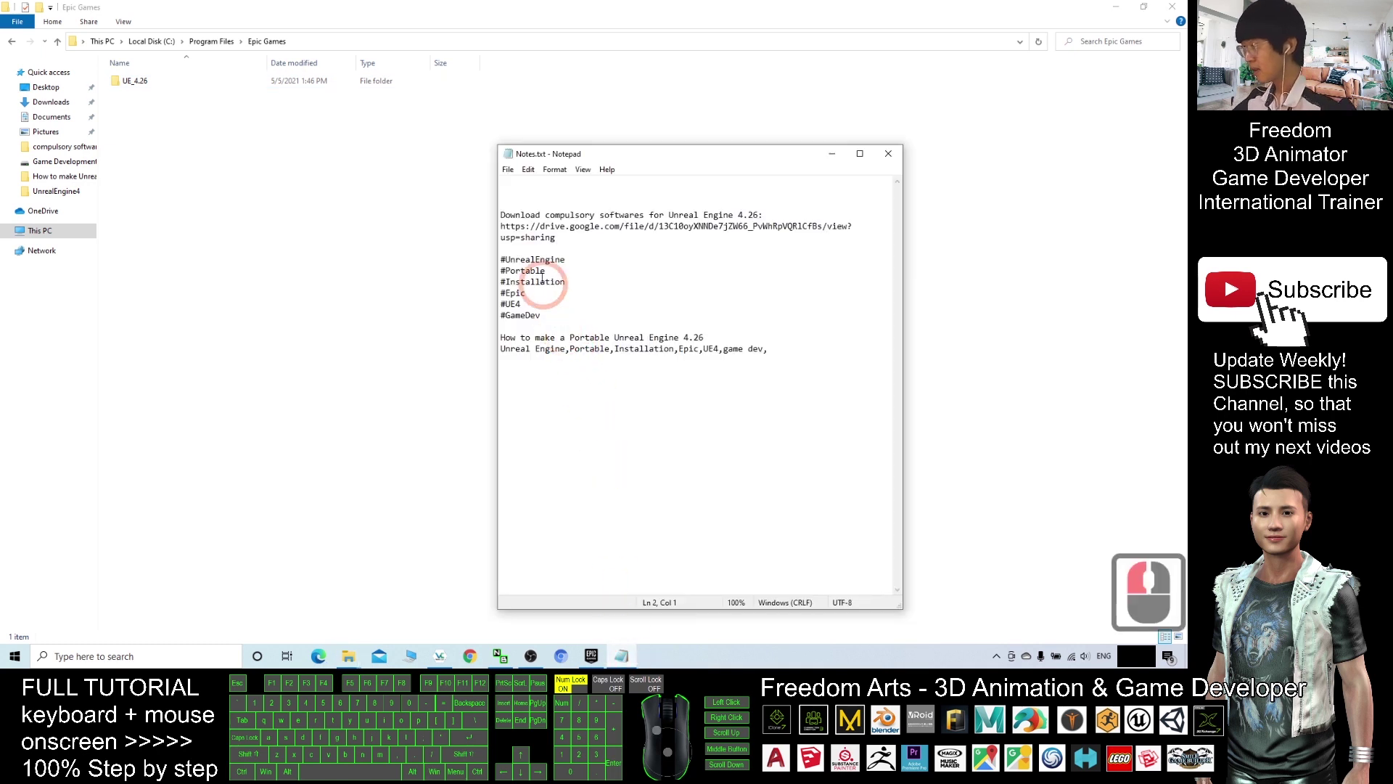
click(542, 206)
double_click(503, 216)
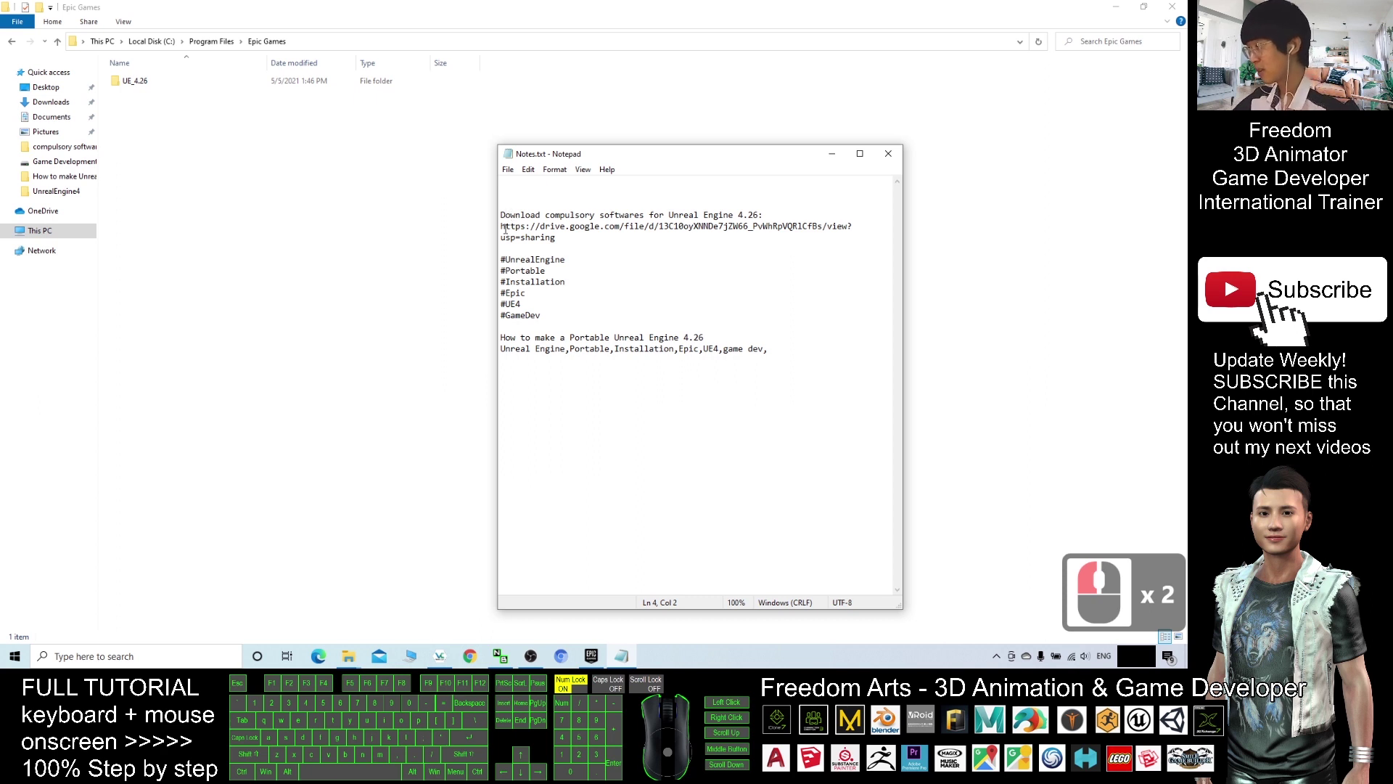
double_click(508, 227)
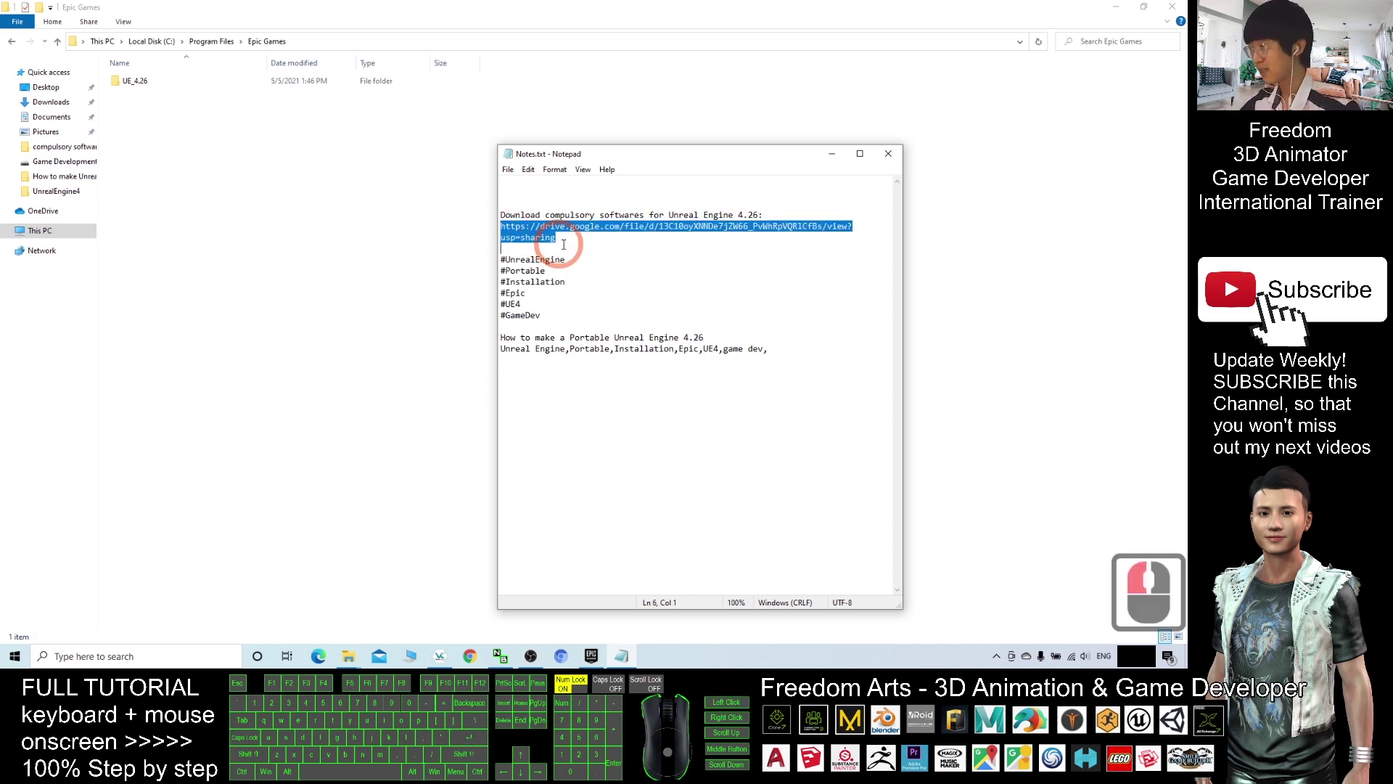
click(533, 232)
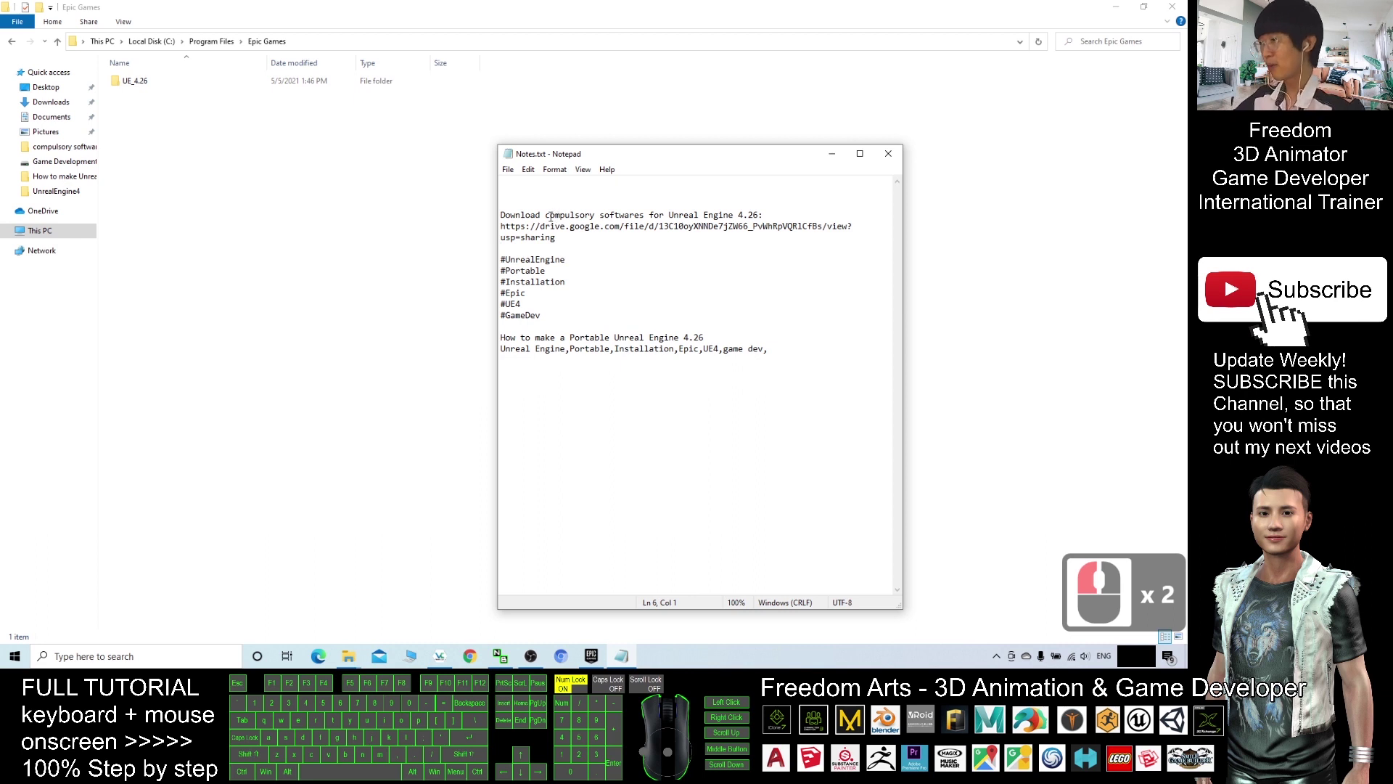
drag(550, 216, 760, 217)
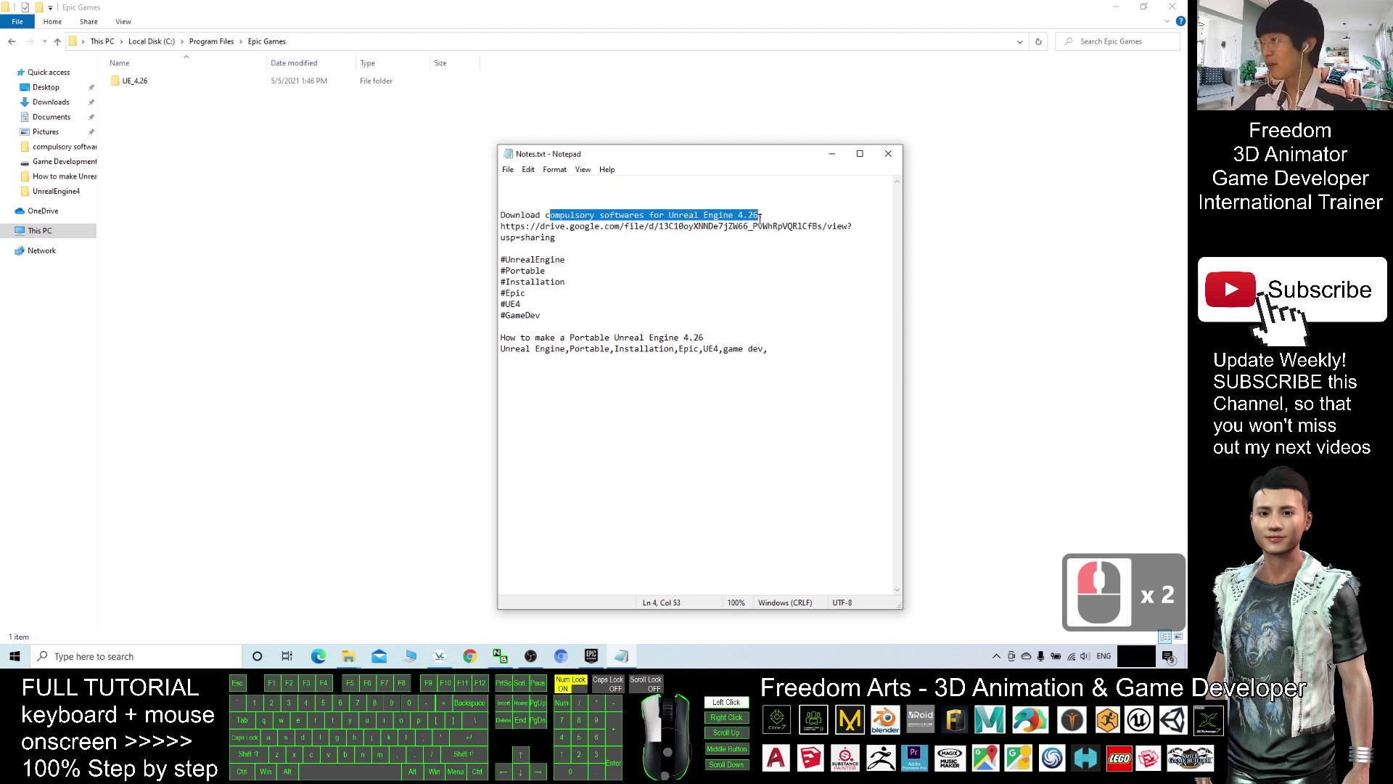
drag(559, 237, 525, 238)
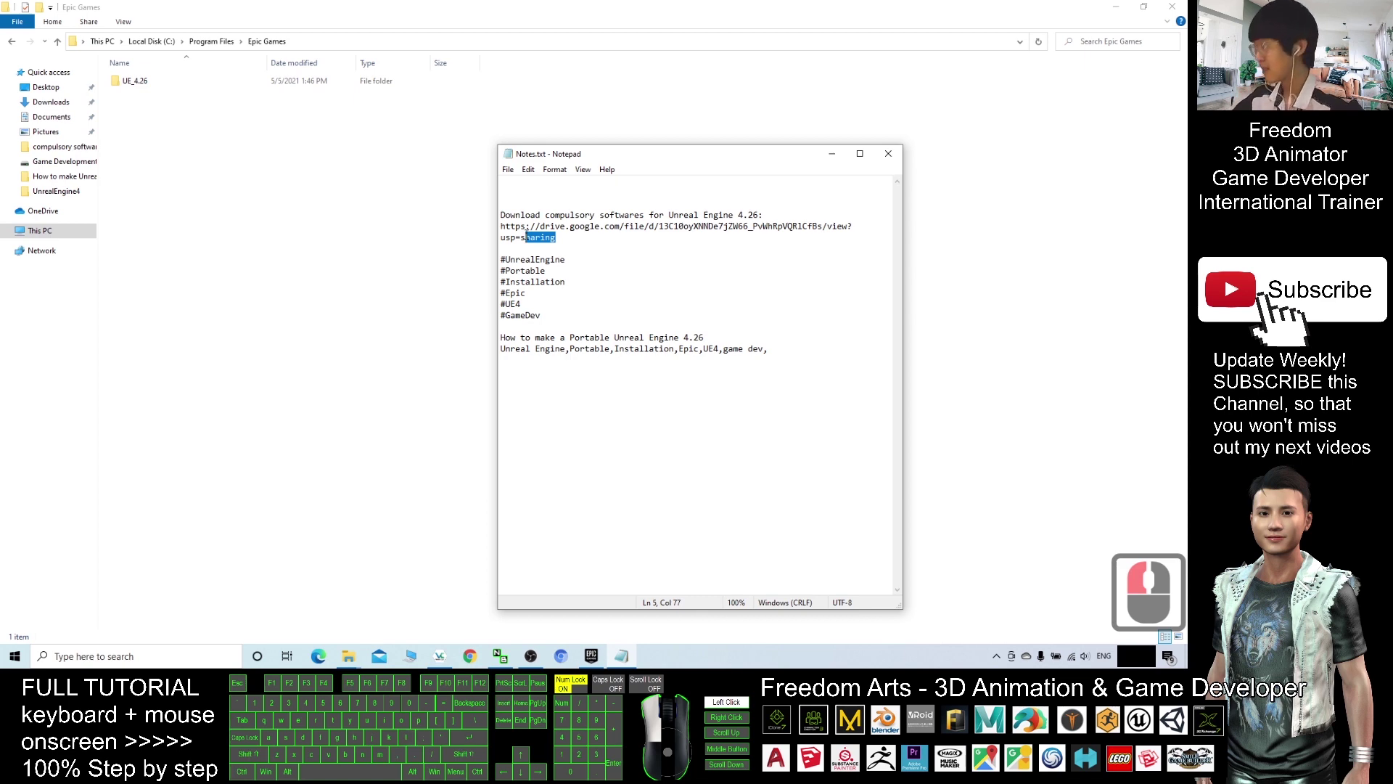
- Minimize Notepad and File Explorer, then close the Unreal Engine properties
click(833, 153)
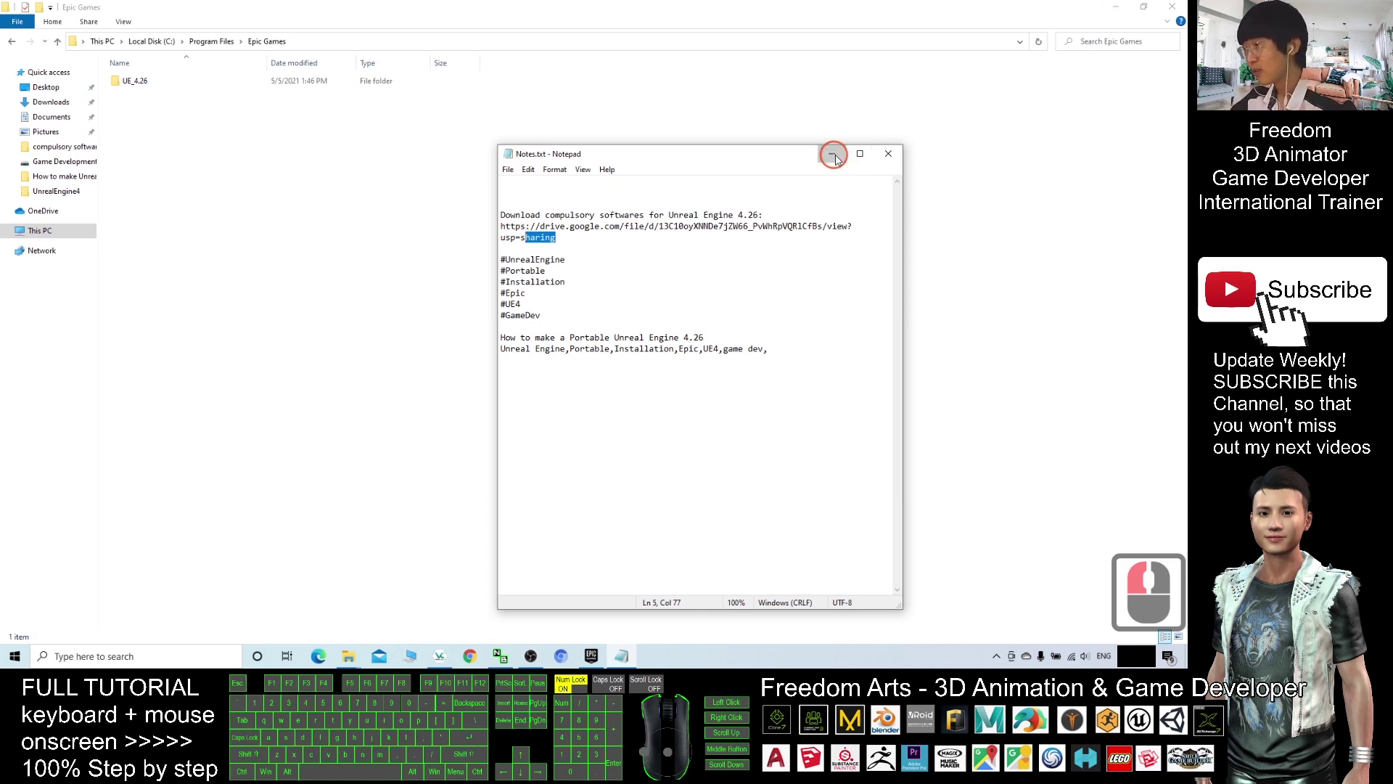
click(1115, 7)
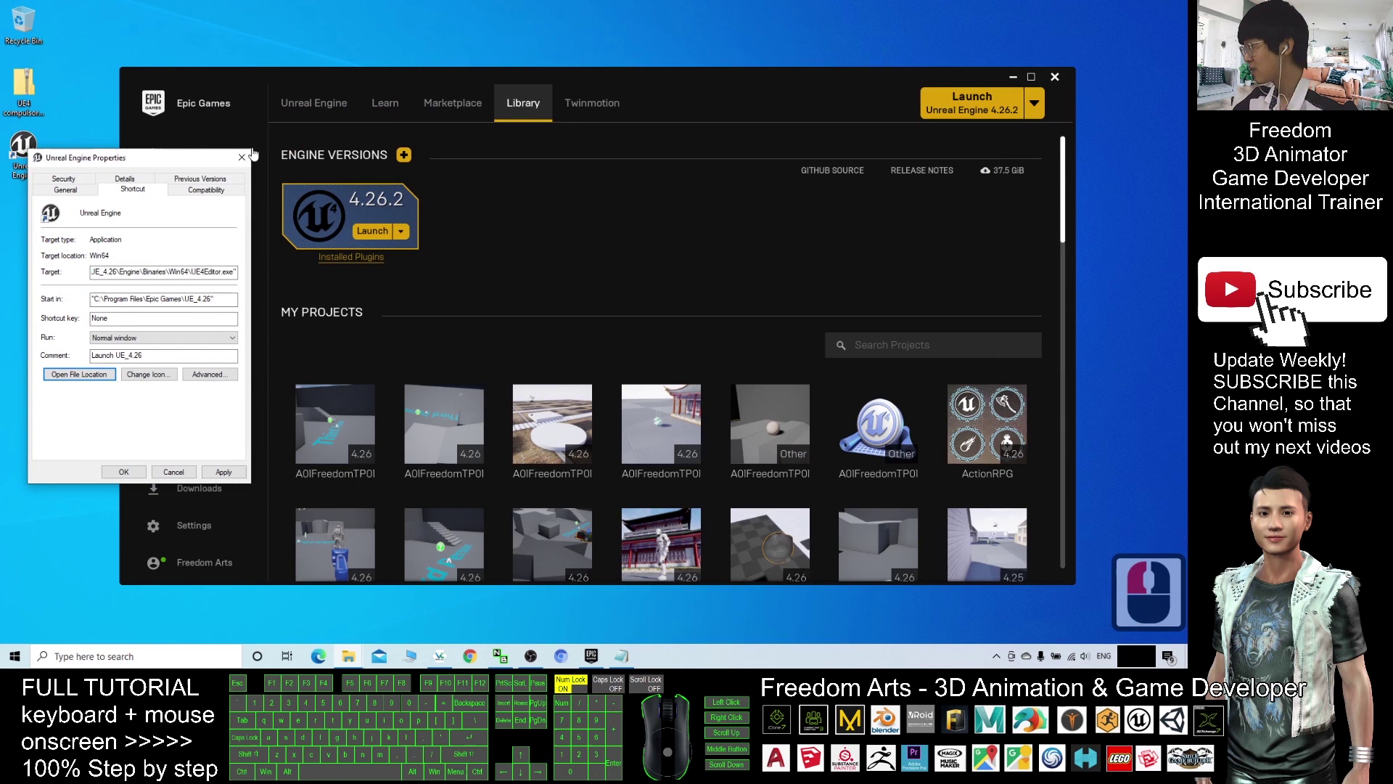
click(242, 158)
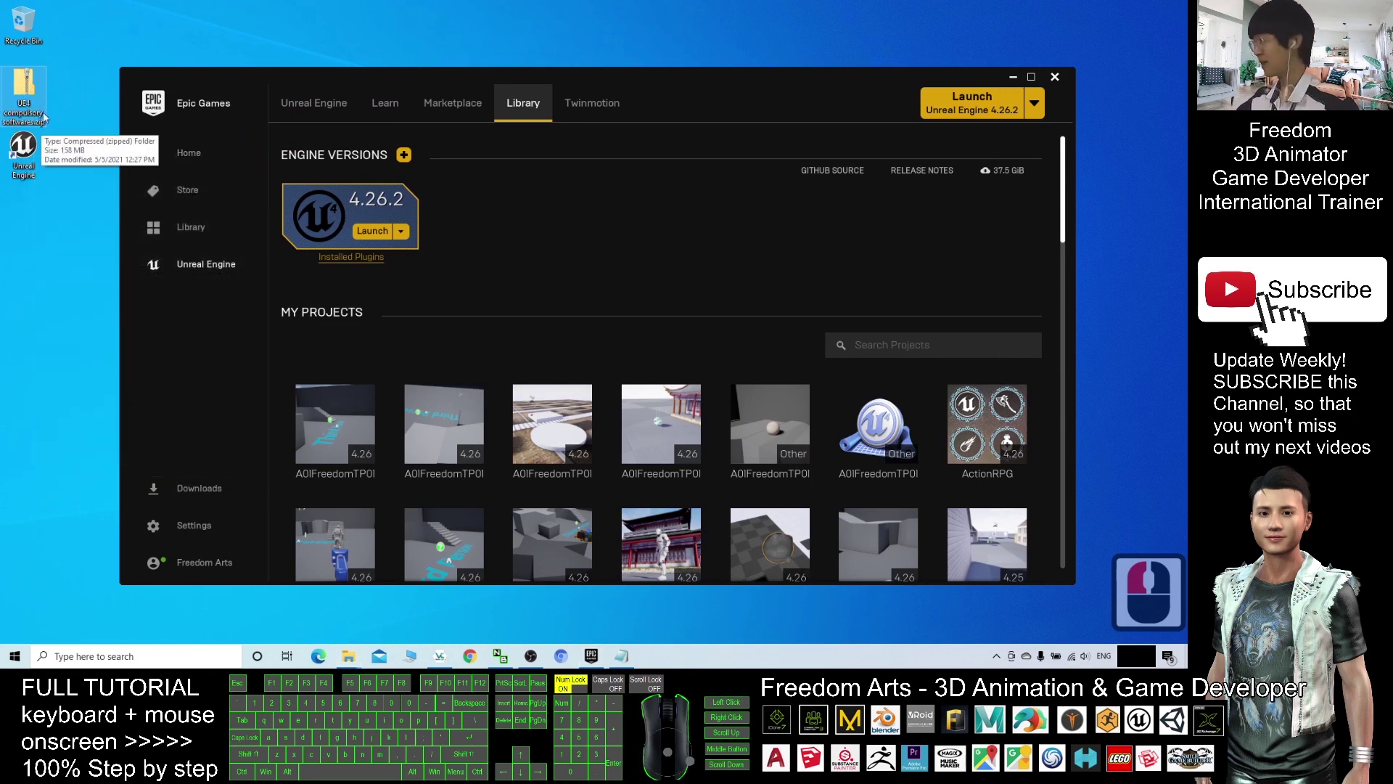
- Extract the compulsory software zip to the suggested desktop folder and select the new folder
right_click(28, 89)
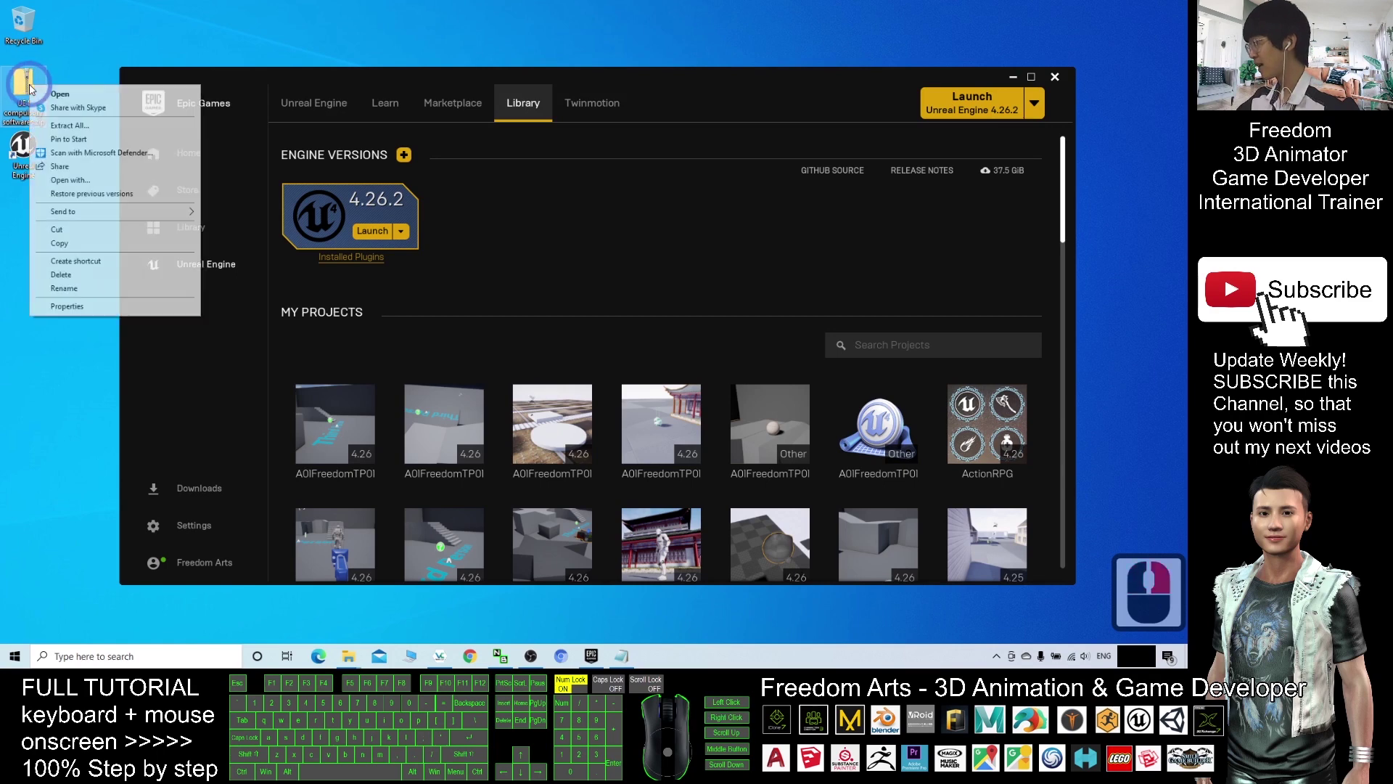
click(70, 126)
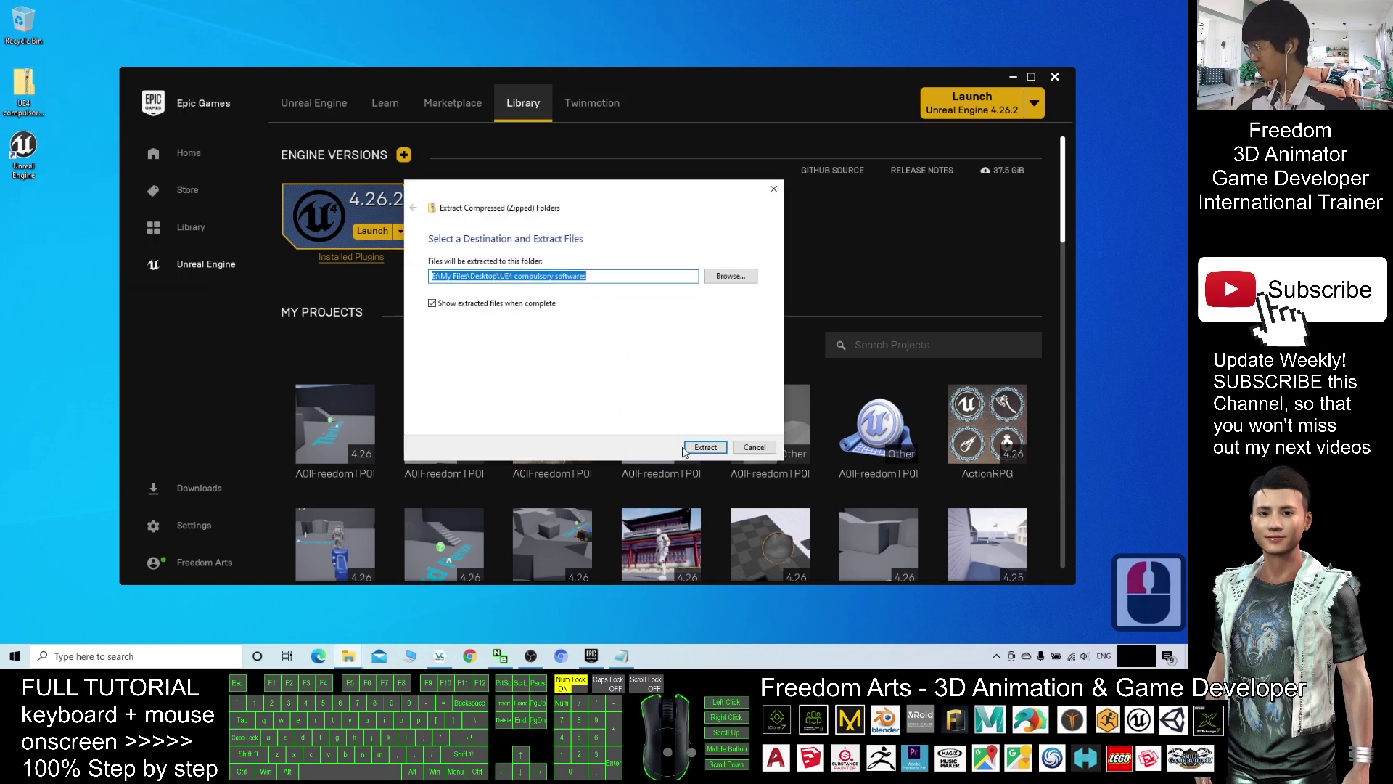
click(709, 446)
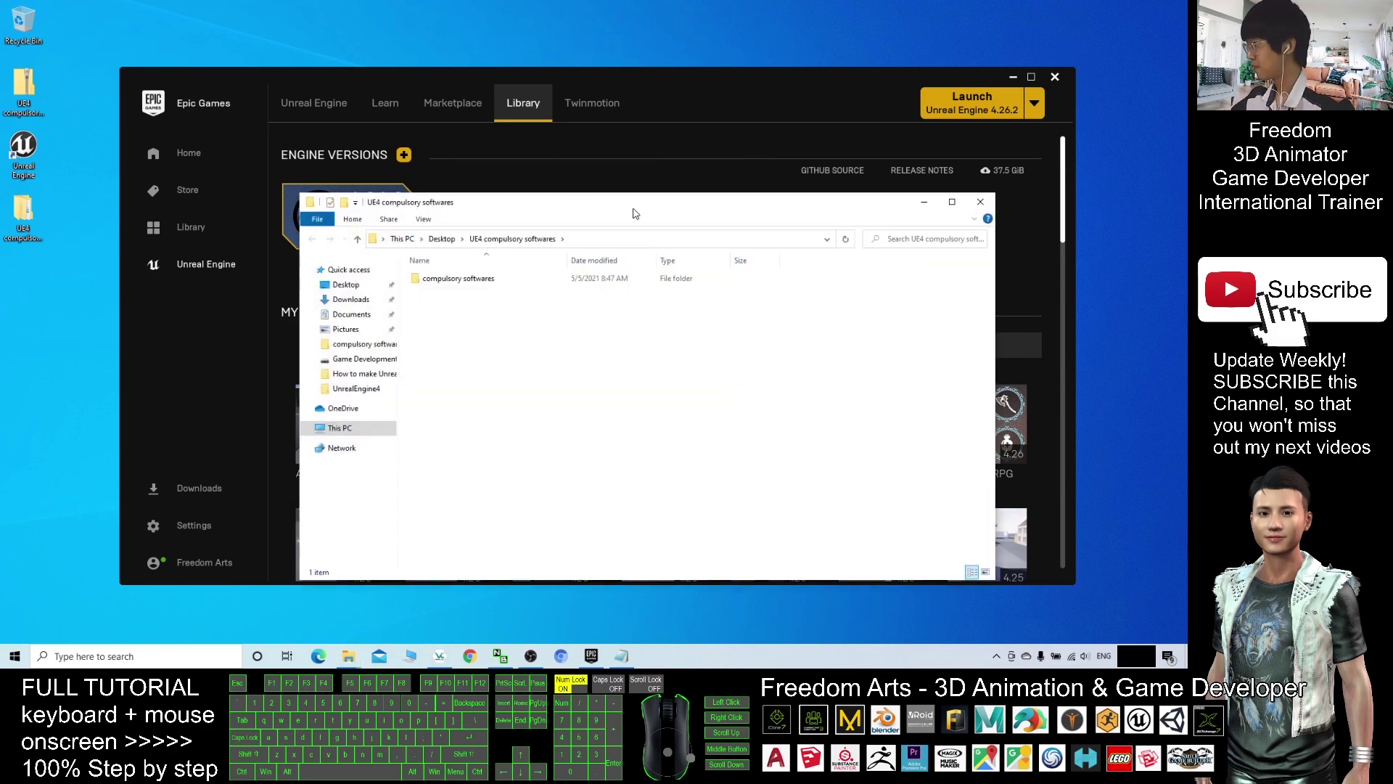
click(978, 202)
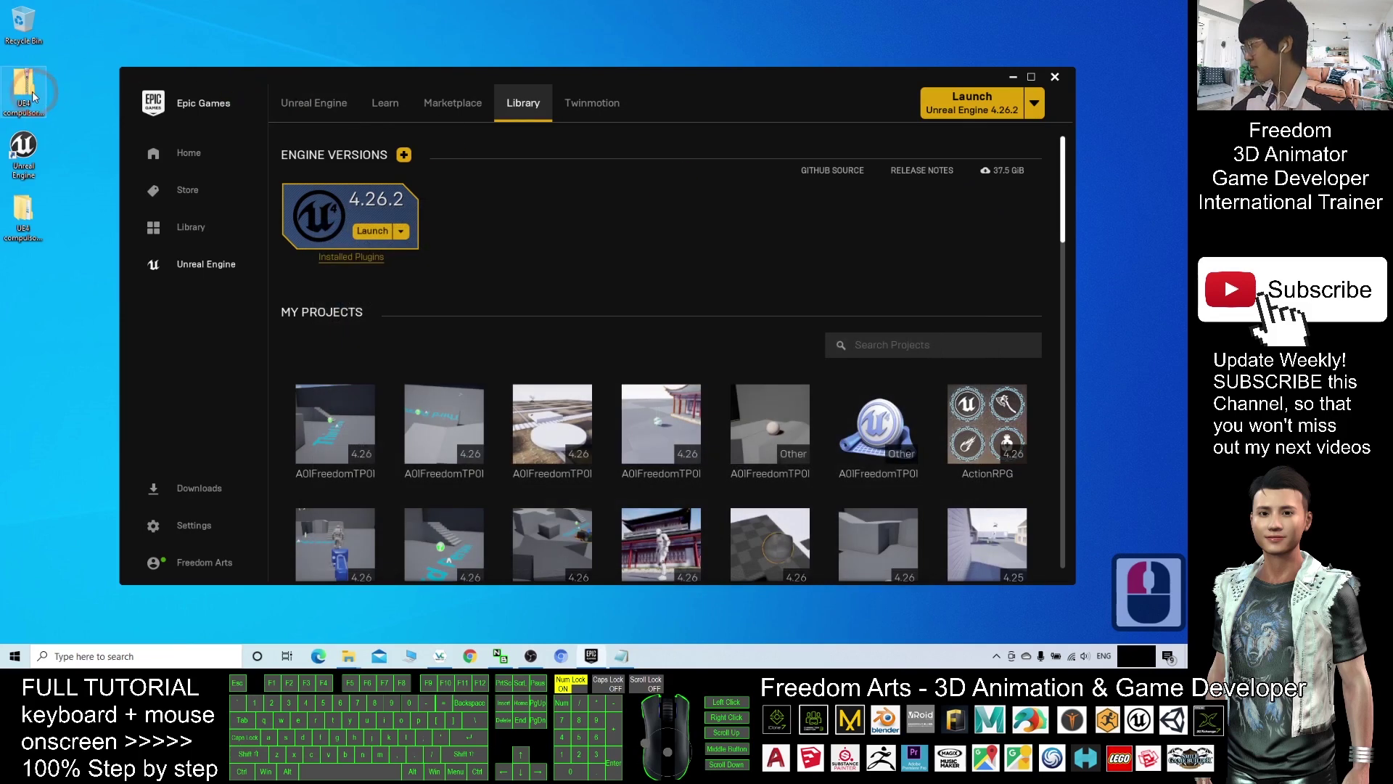
click(30, 235)
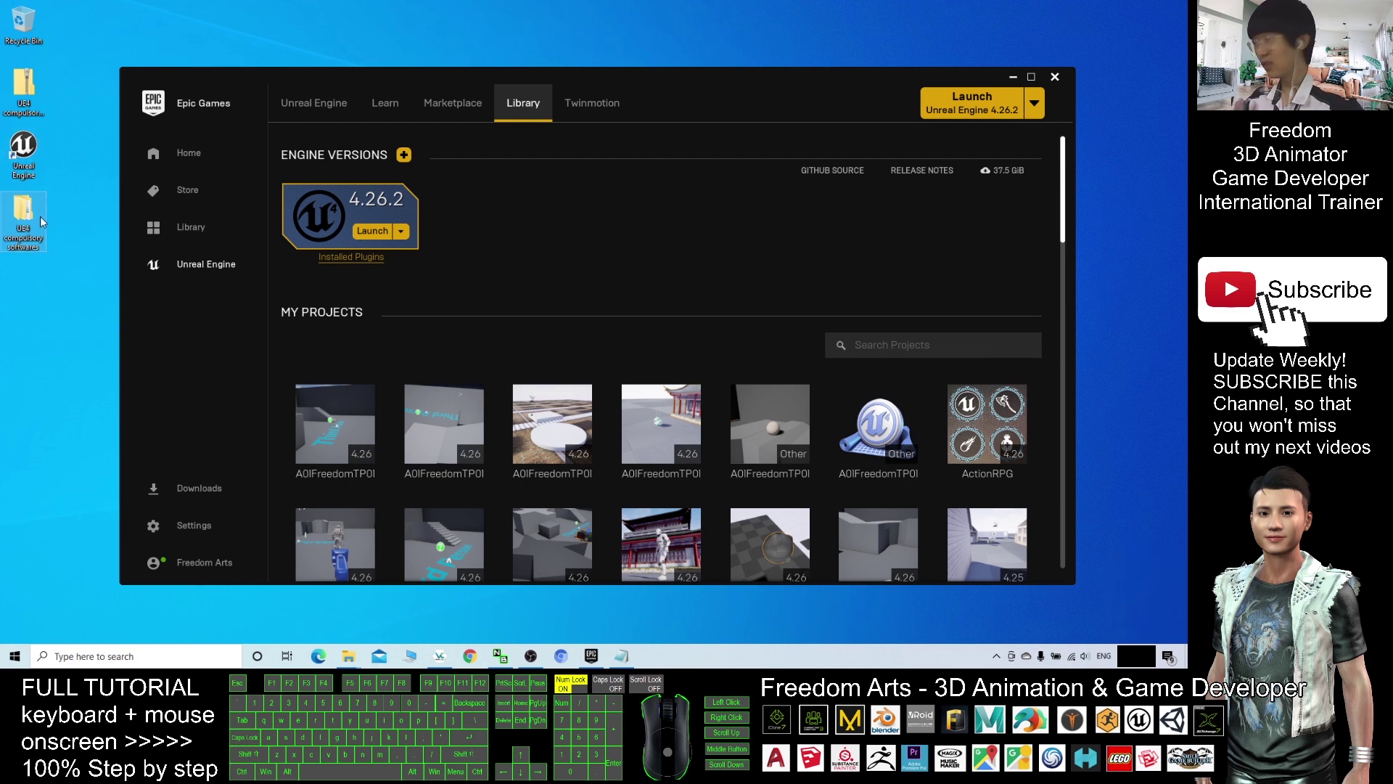
mouse_move(23, 224)
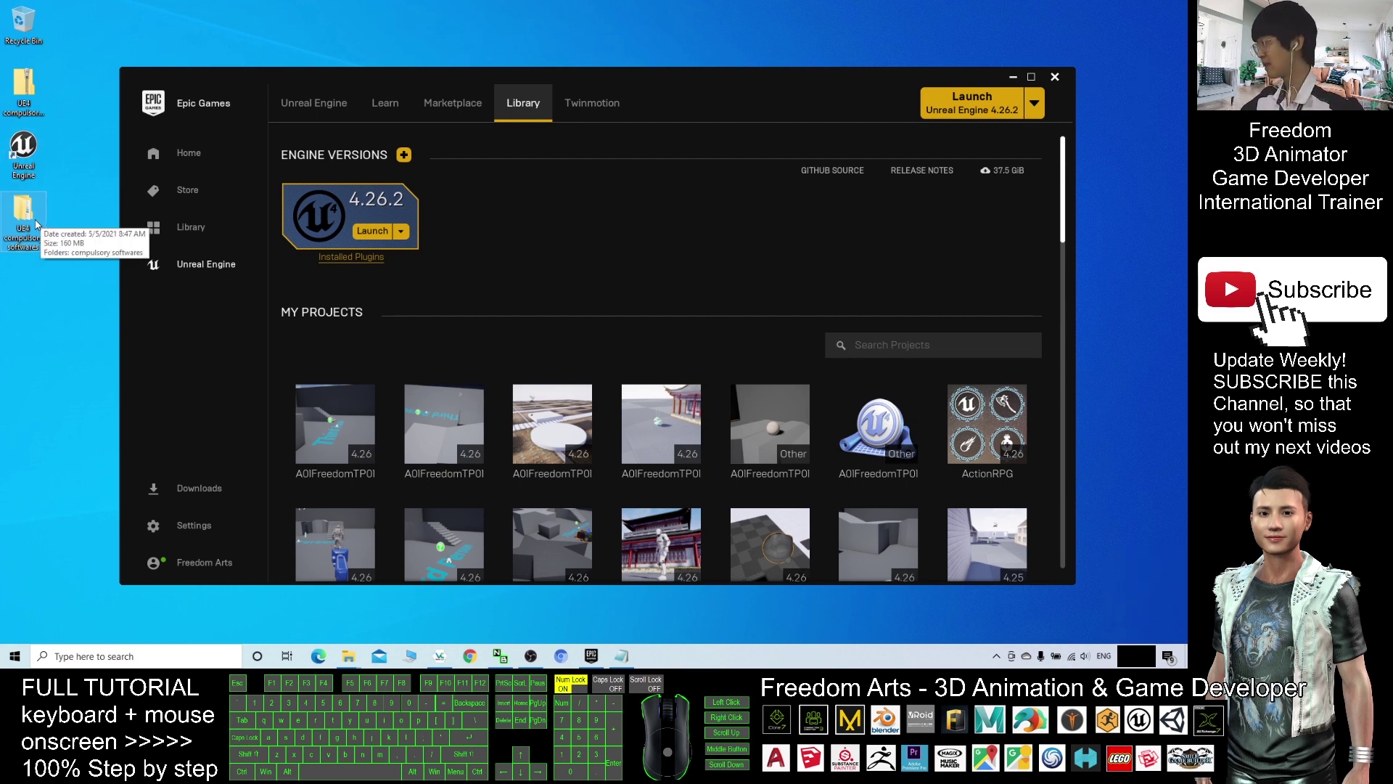
- Inspect the Directx folder sorted by type with DXSETUP.exe selected, then go back
double_click(30, 212)
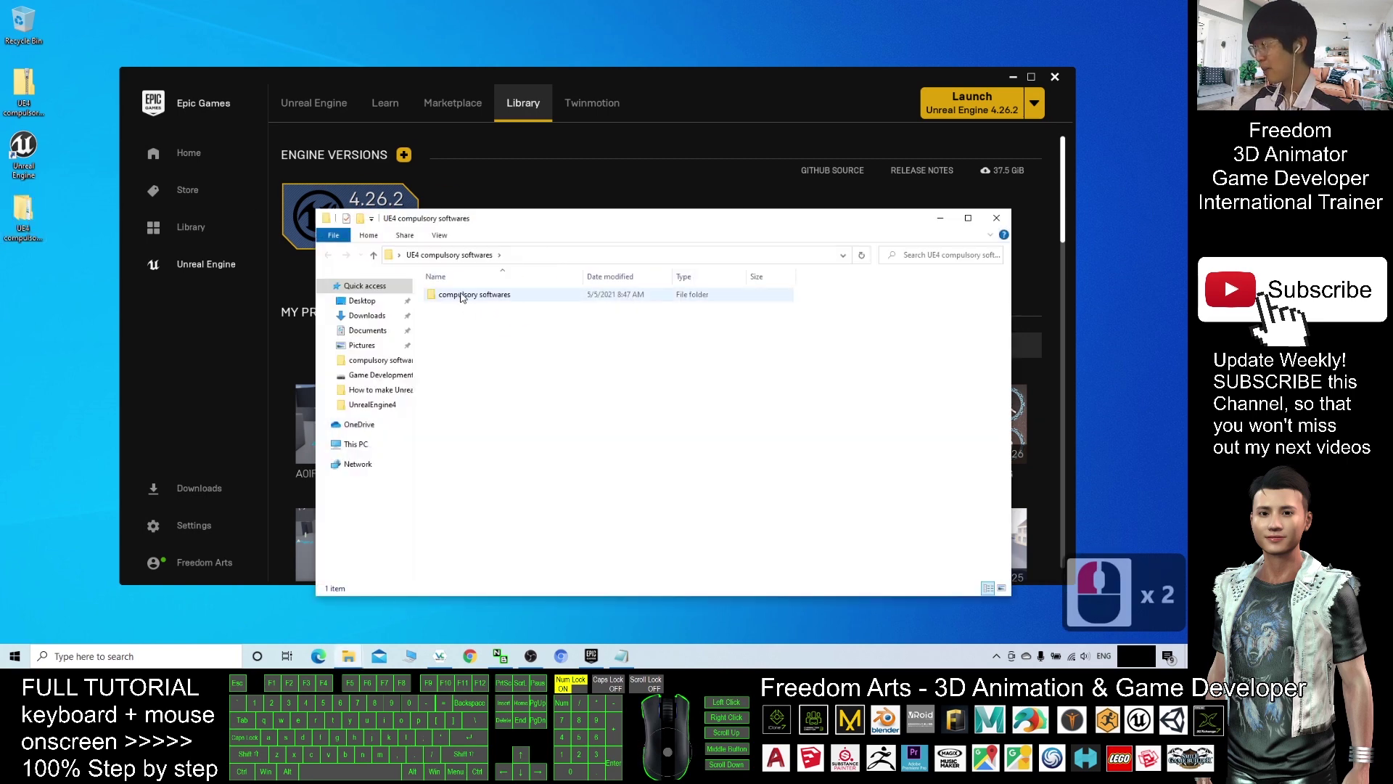
double_click(462, 298)
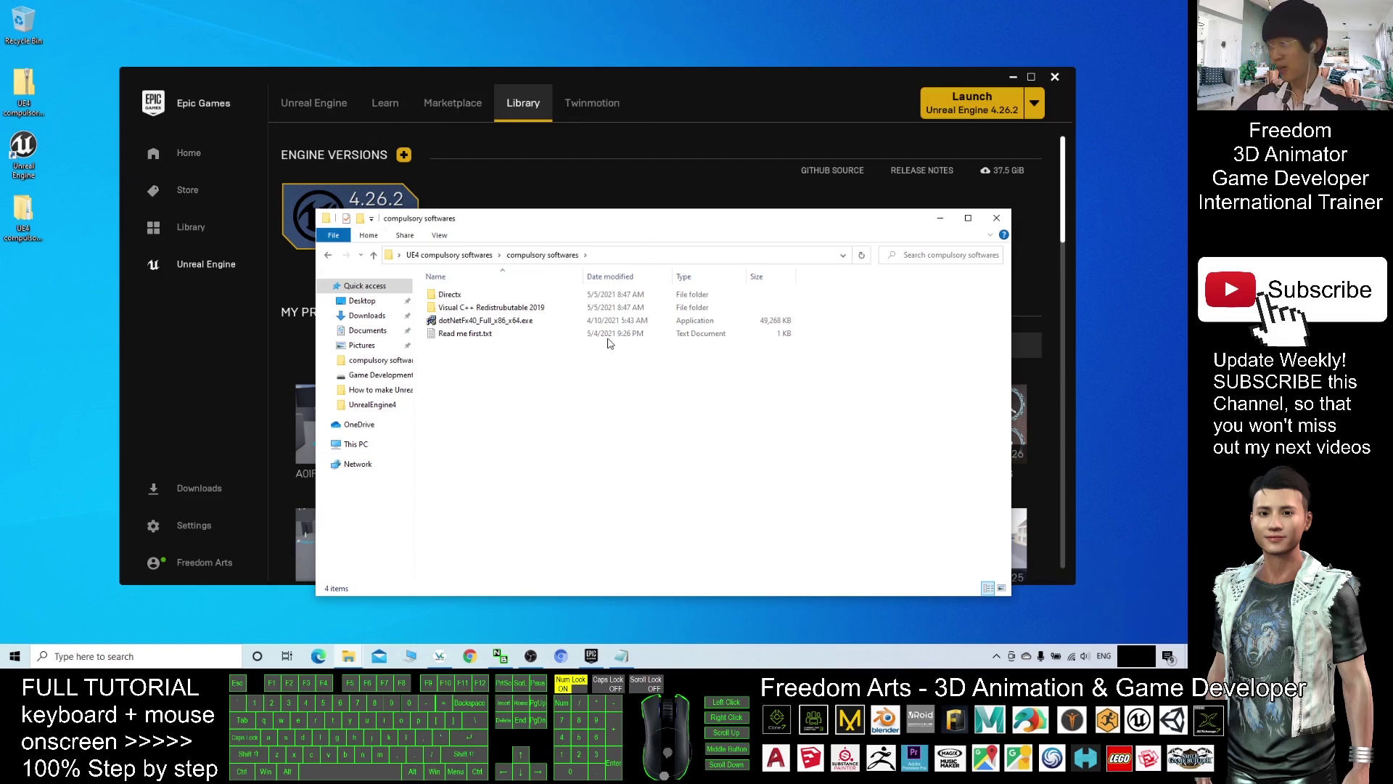
double_click(450, 294)
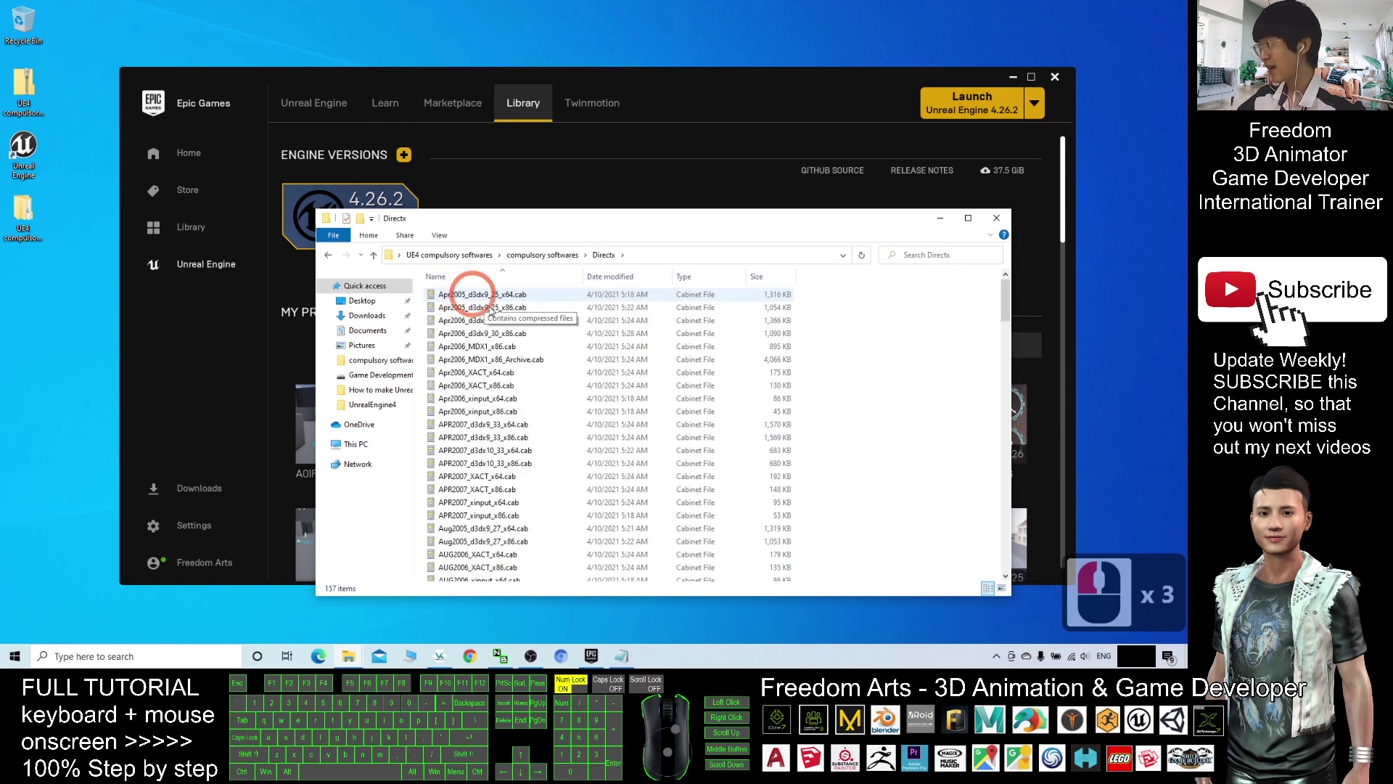
scroll(459, 436, down, 4)
scroll(459, 490, down, 8)
scroll(460, 535, down, 7)
scroll(460, 523, down, 6)
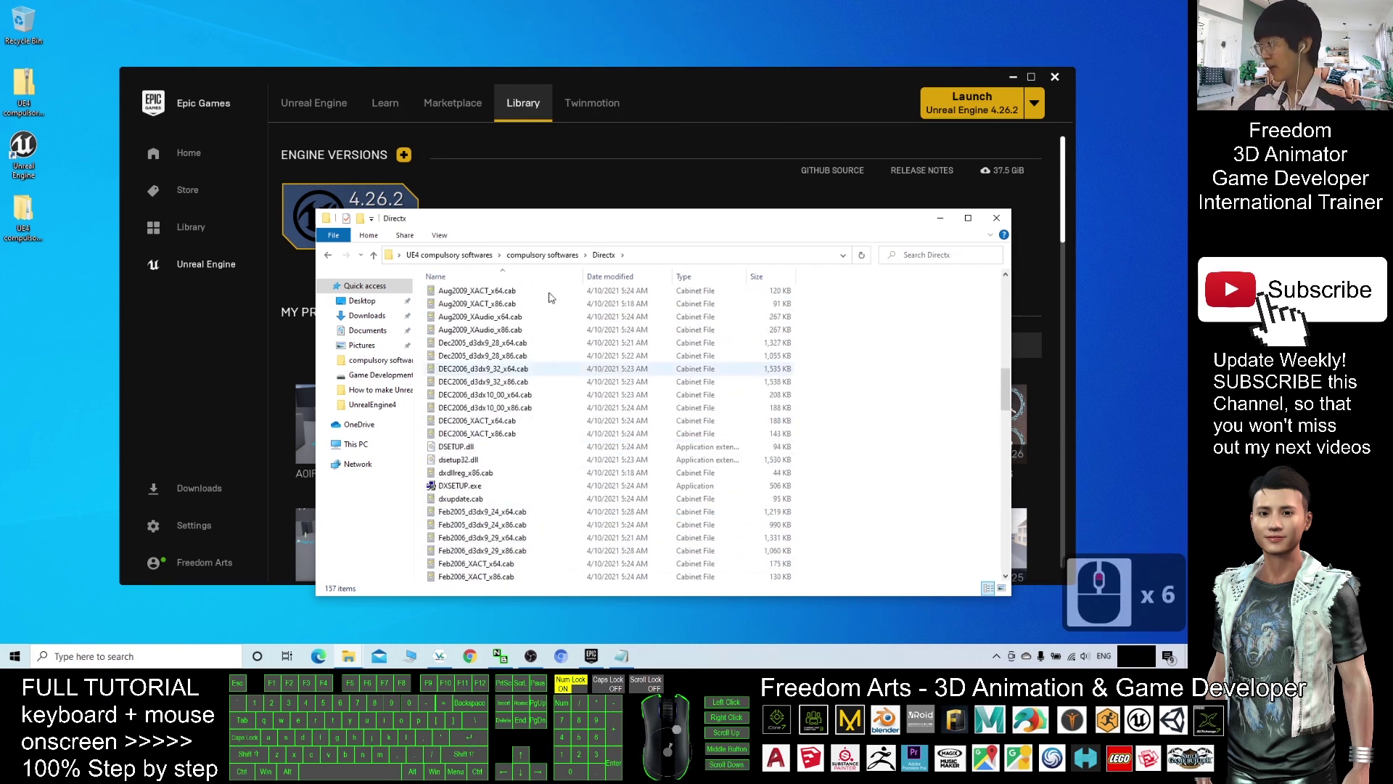
scroll(545, 413, up, 8)
scroll(591, 326, up, 3)
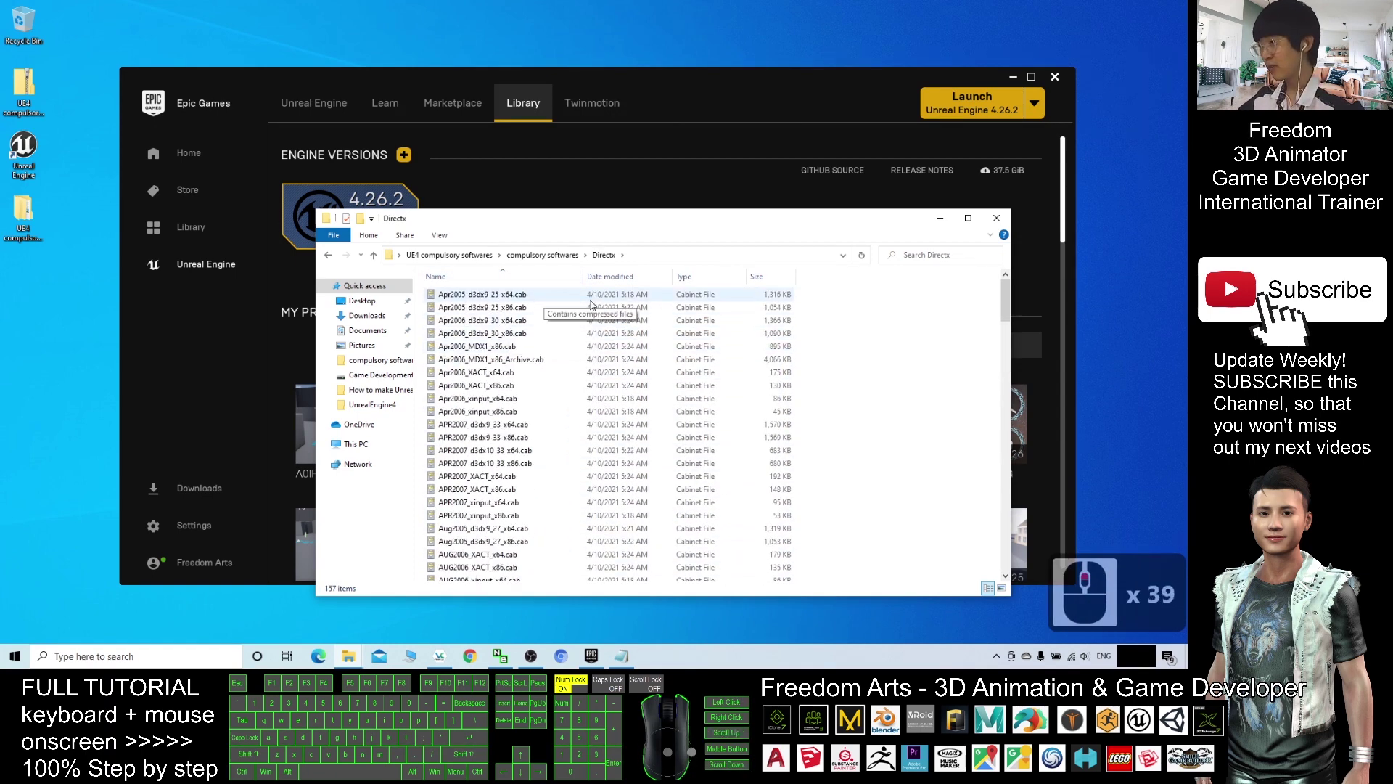
click(701, 277)
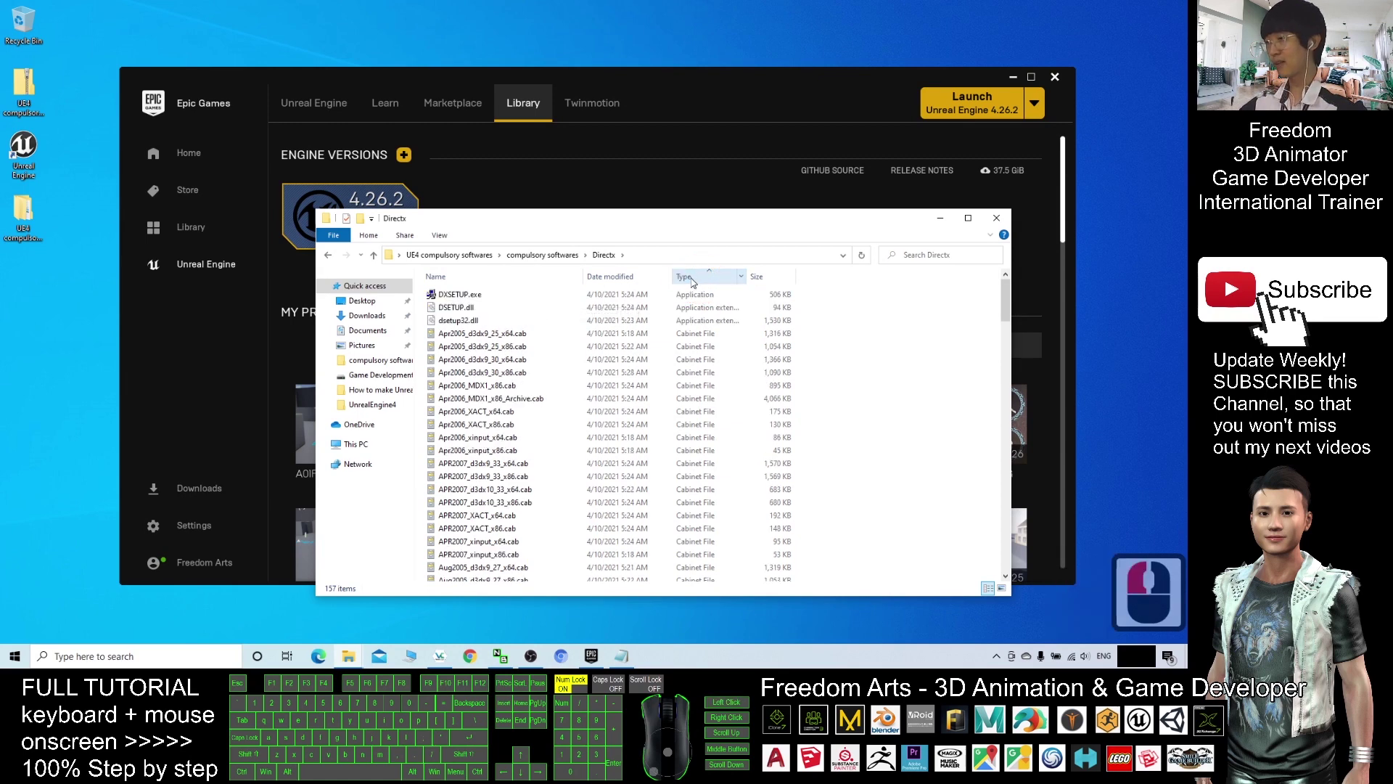
click(457, 294)
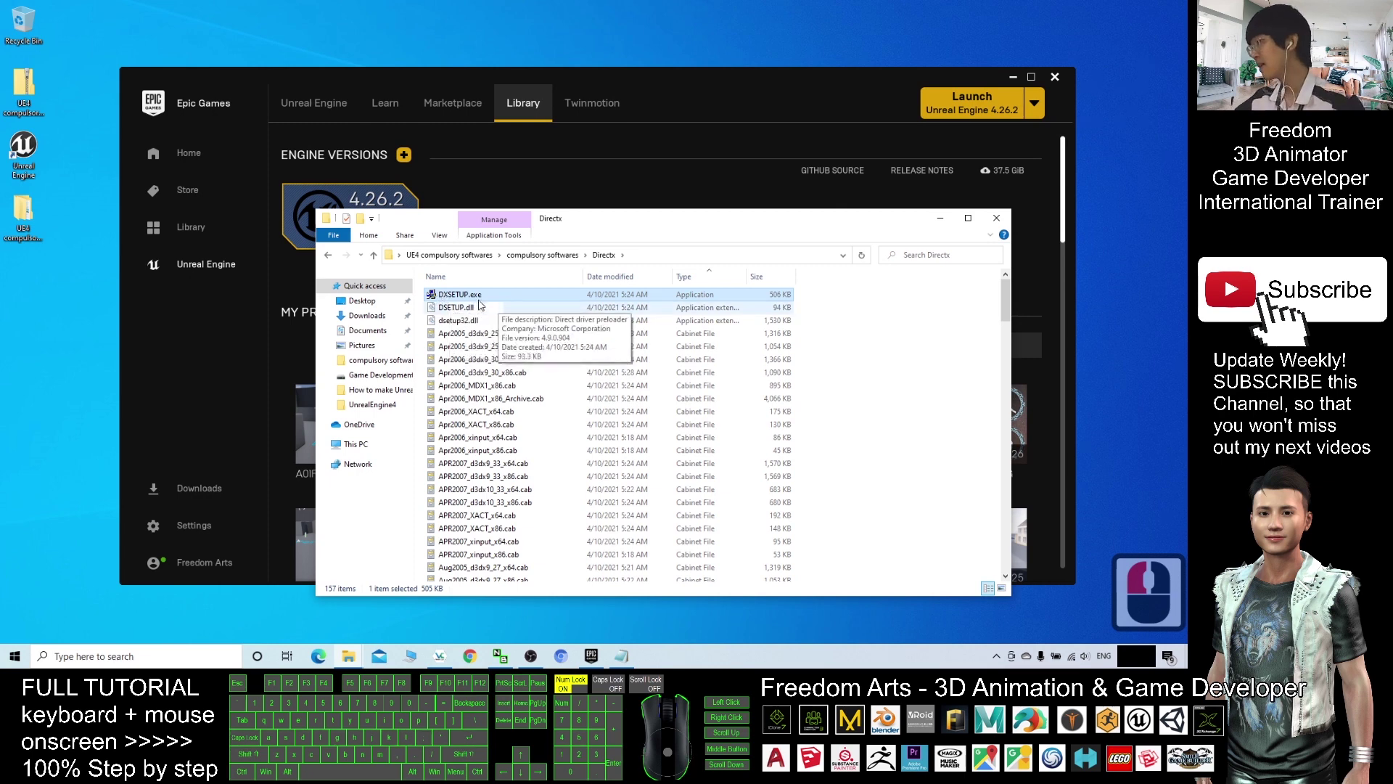
click(329, 254)
click(459, 308)
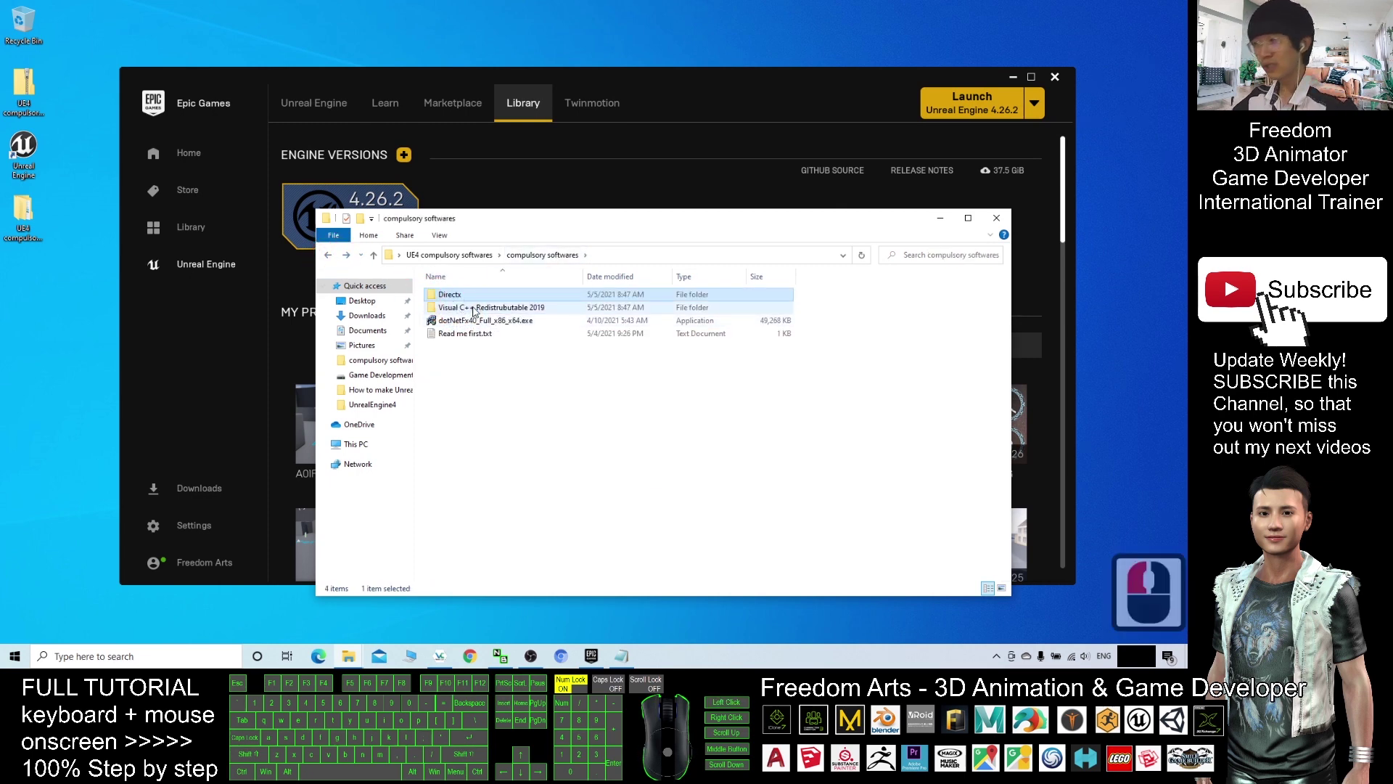
double_click(529, 319)
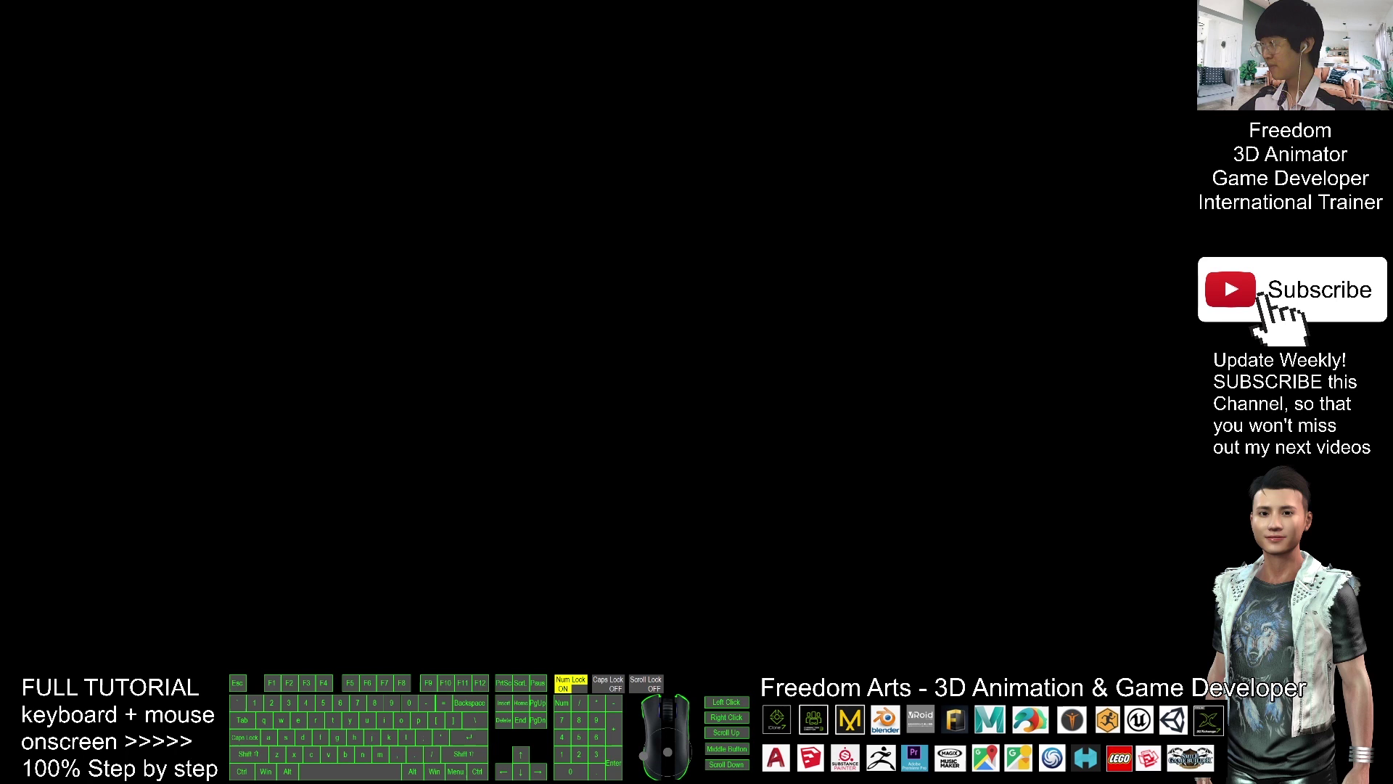
double_click(473, 310)
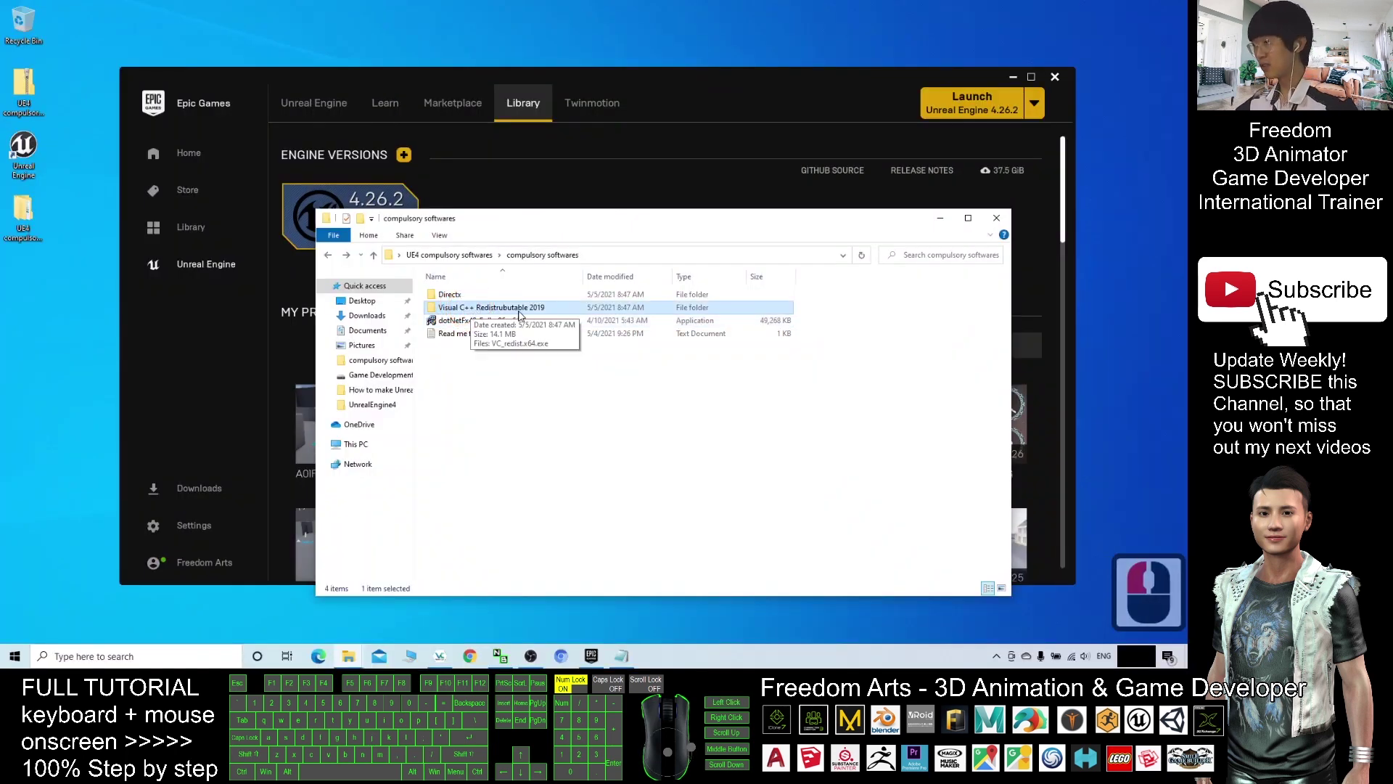
double_click(519, 312)
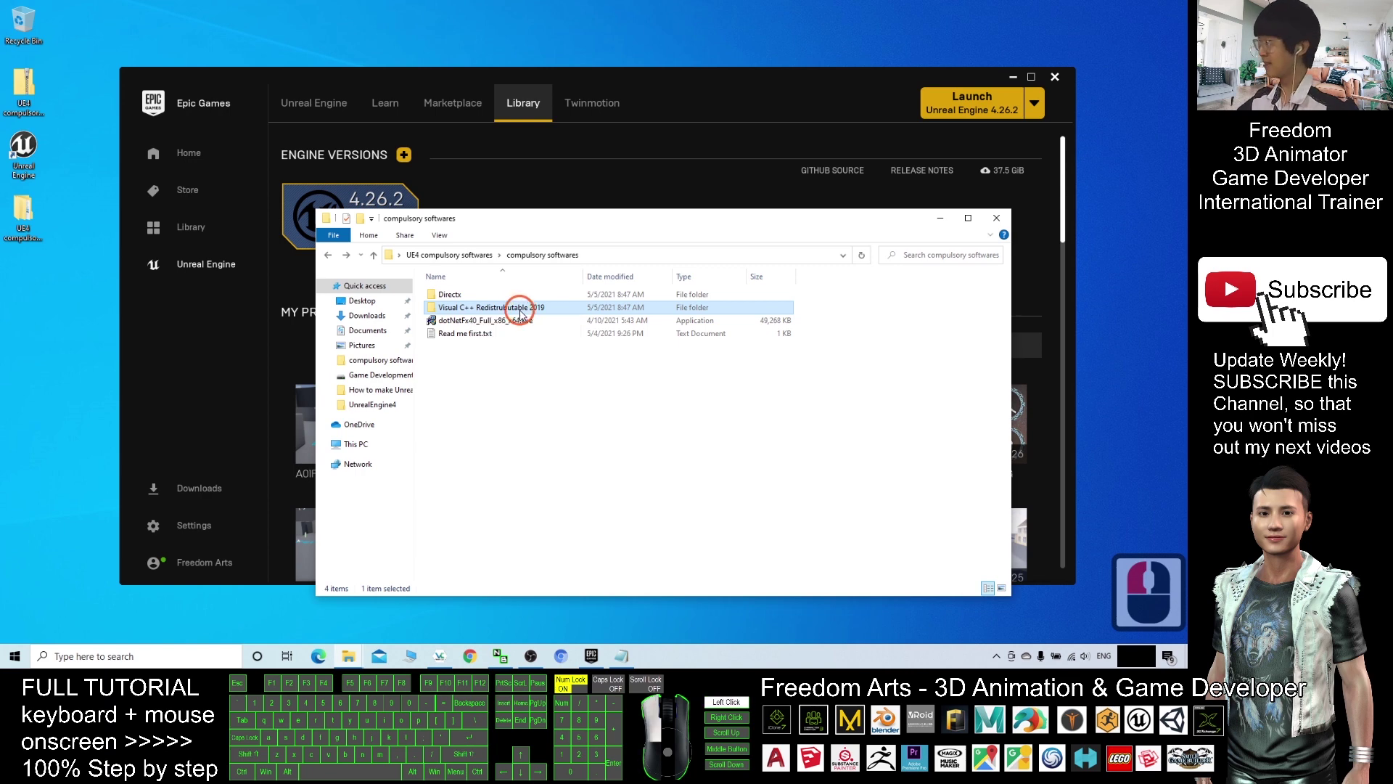
click(461, 297)
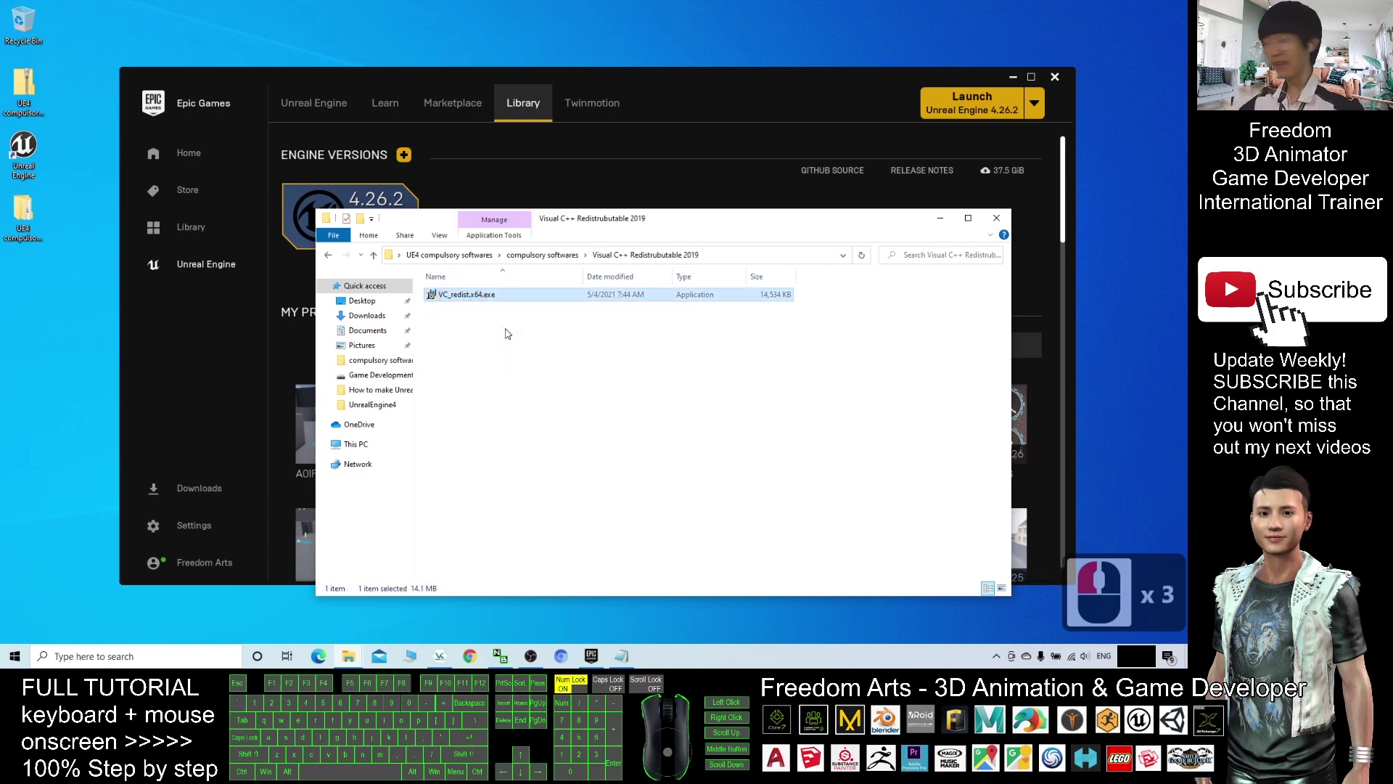
click(542, 256)
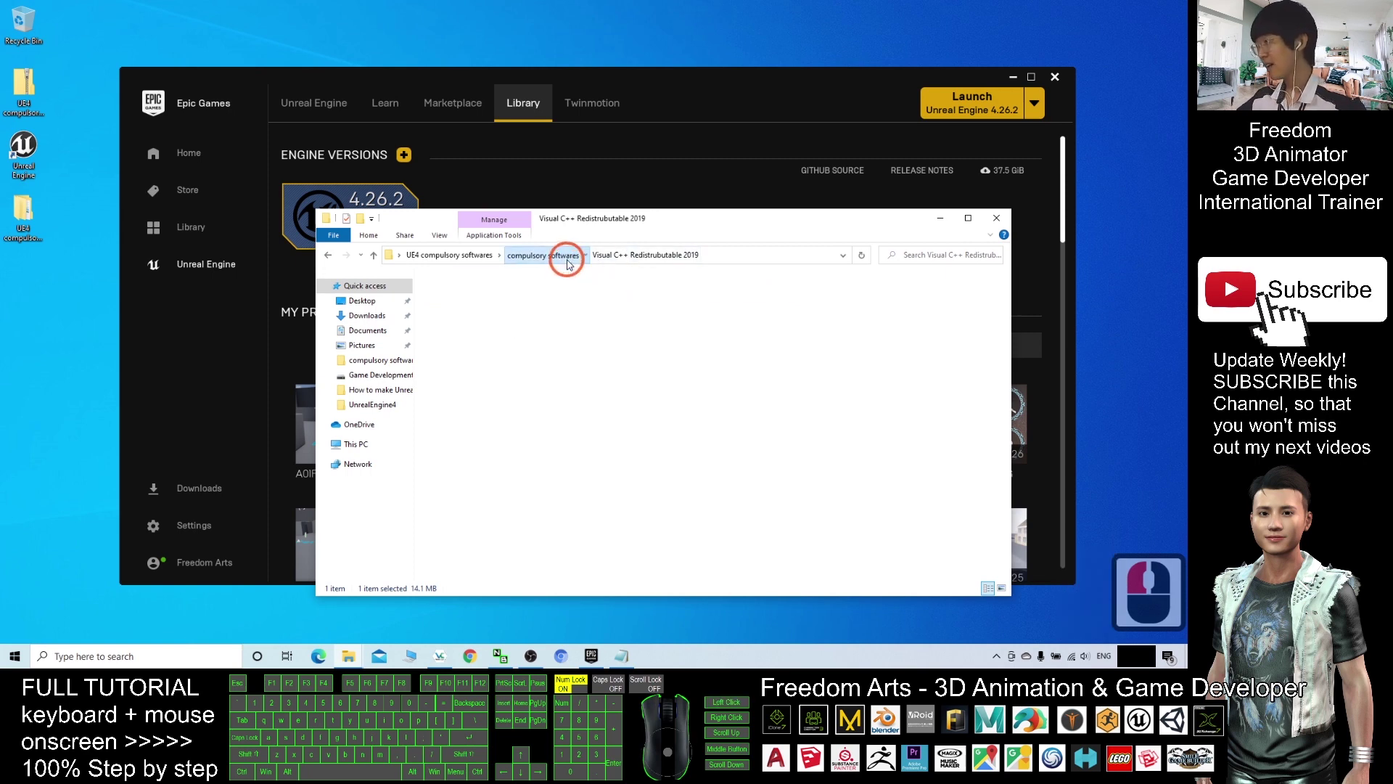
click(476, 321)
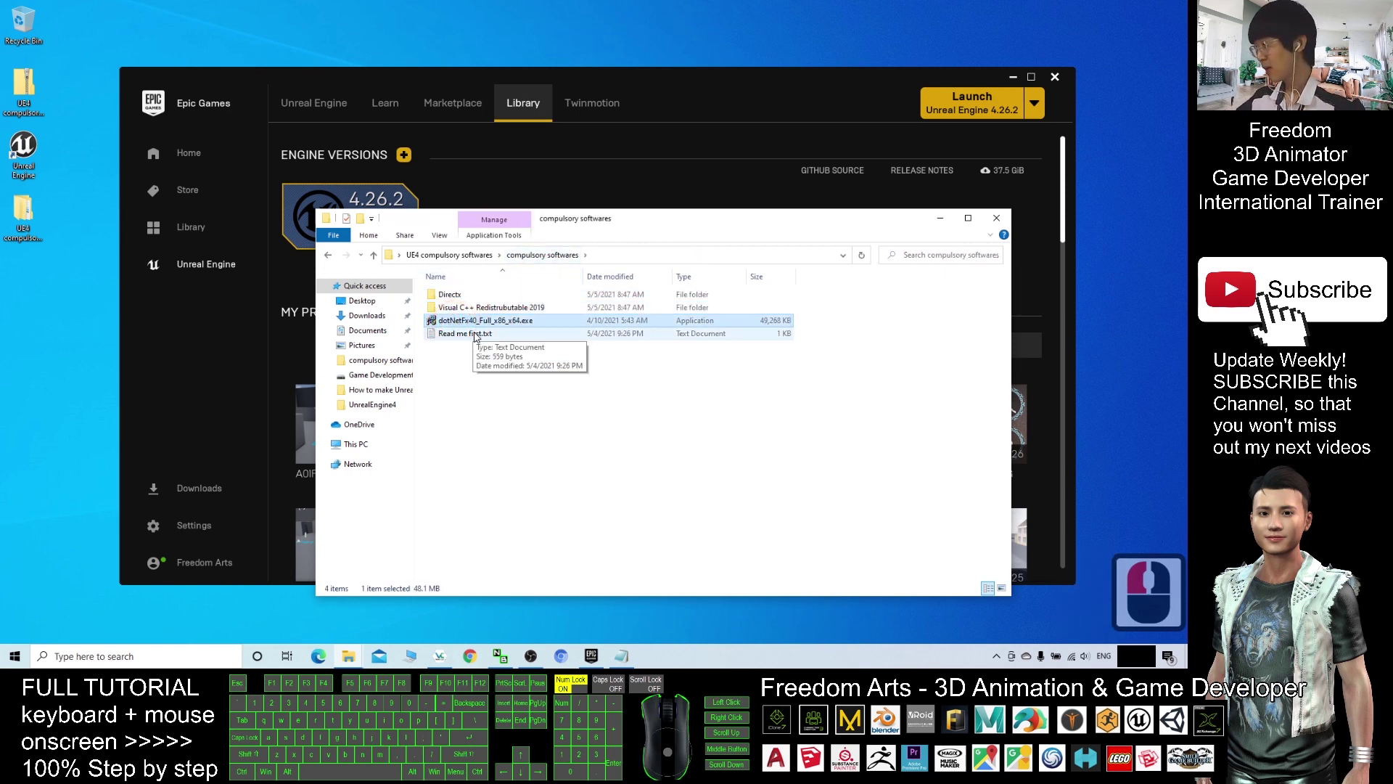
click(474, 334)
click(469, 333)
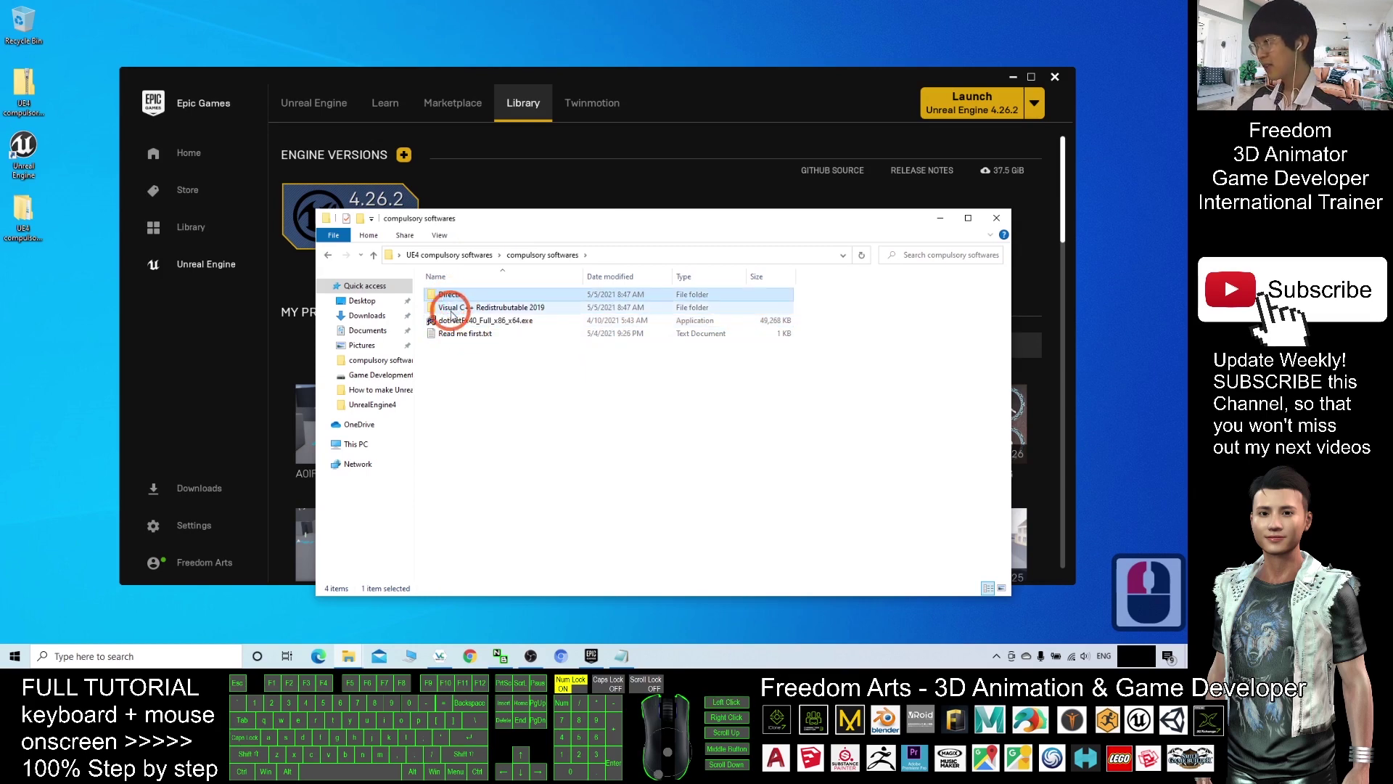
click(456, 336)
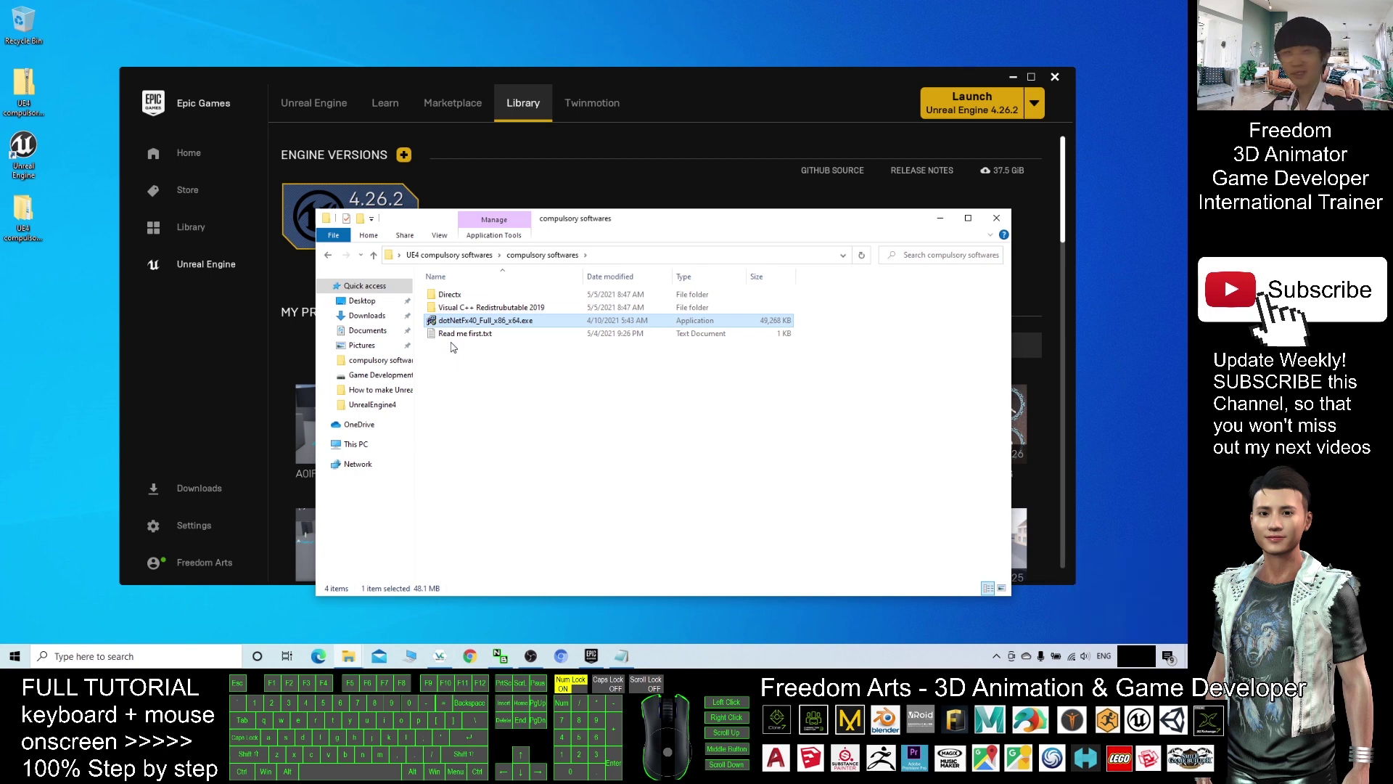
click(446, 307)
double_click(446, 307)
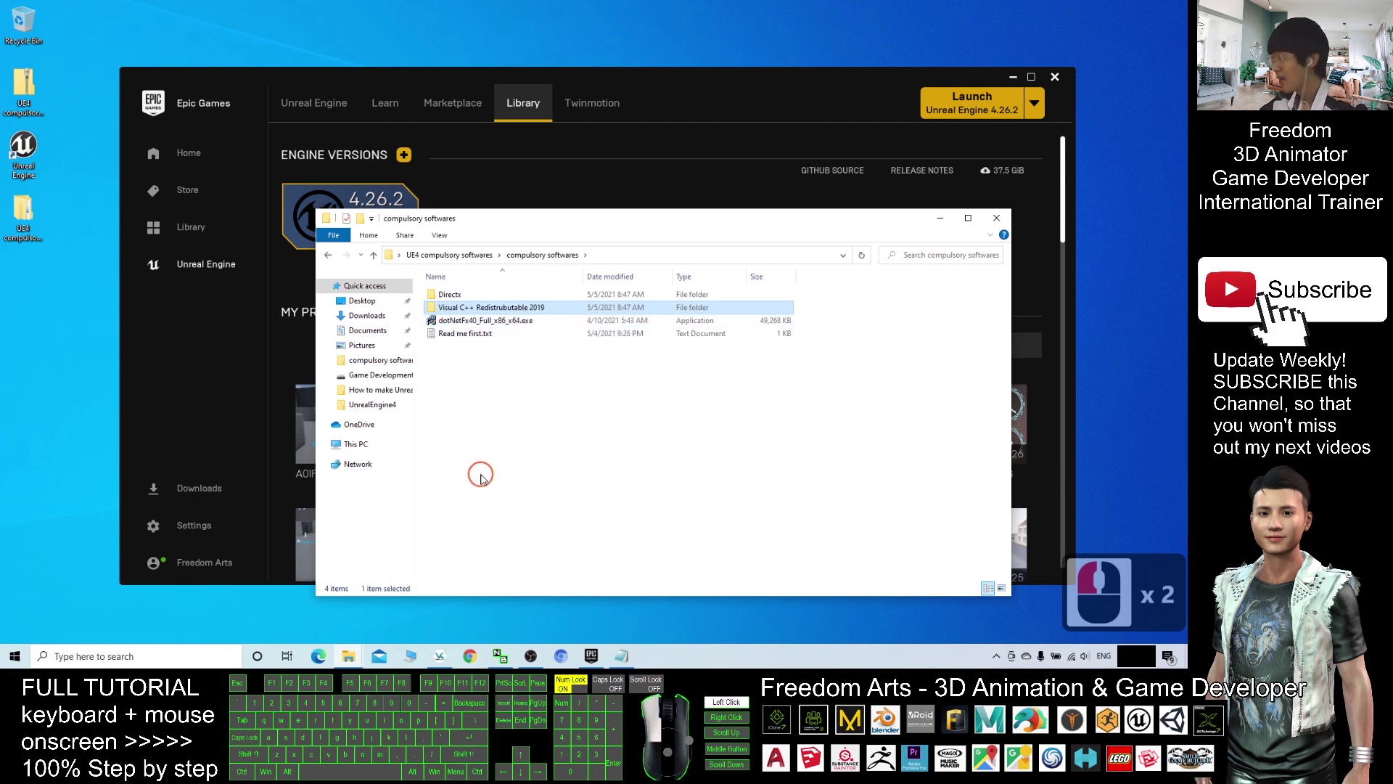
- Switch between the Epic Games folder window, with UE_4.26 selected, and the Epic Games Launcher
click(349, 655)
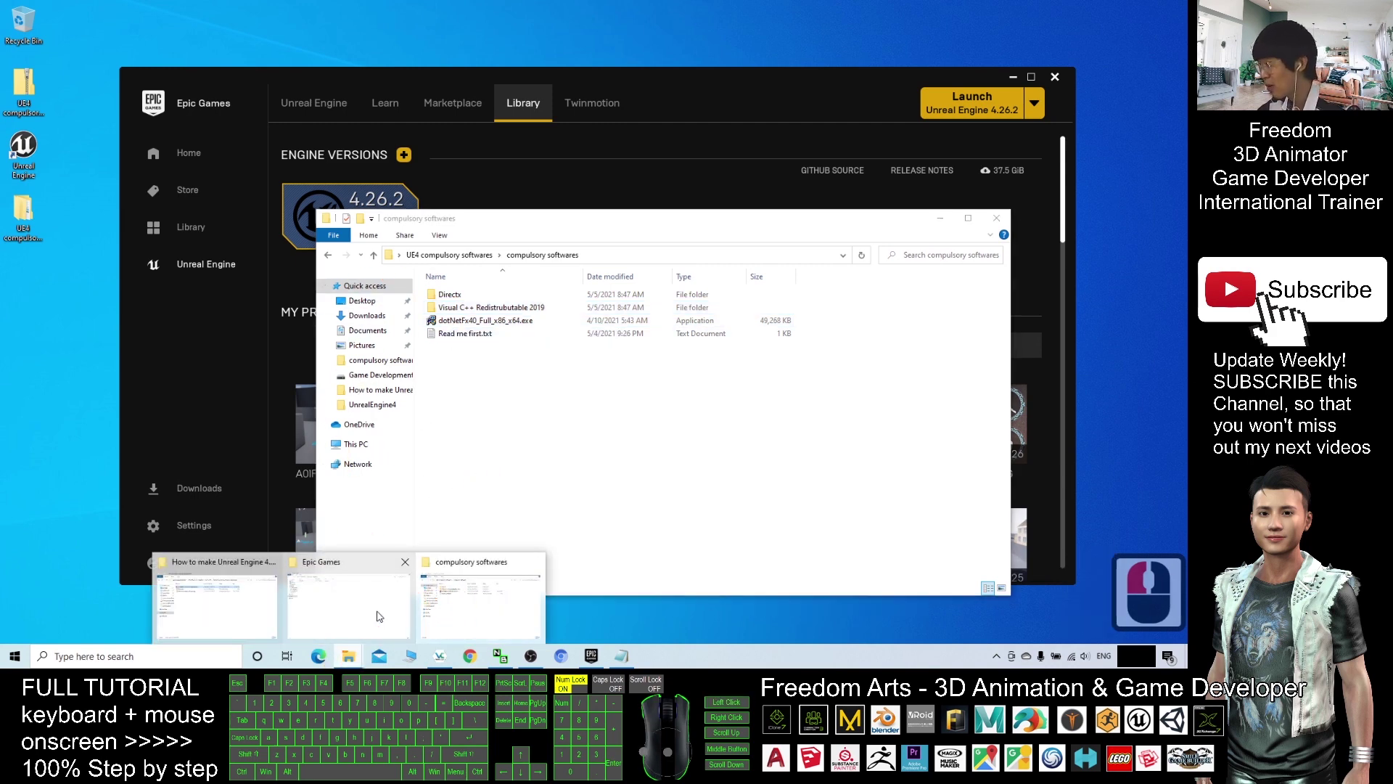
click(349, 604)
click(135, 83)
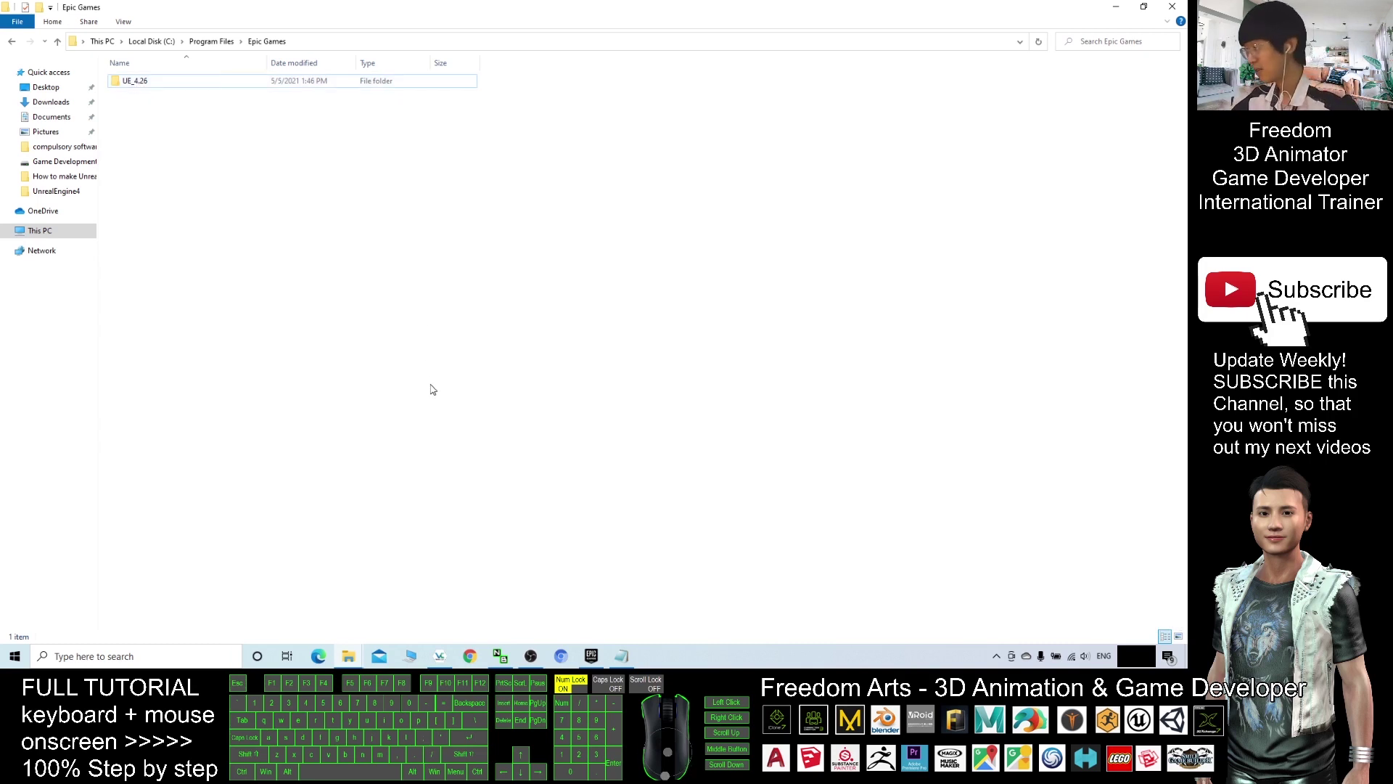
click(591, 656)
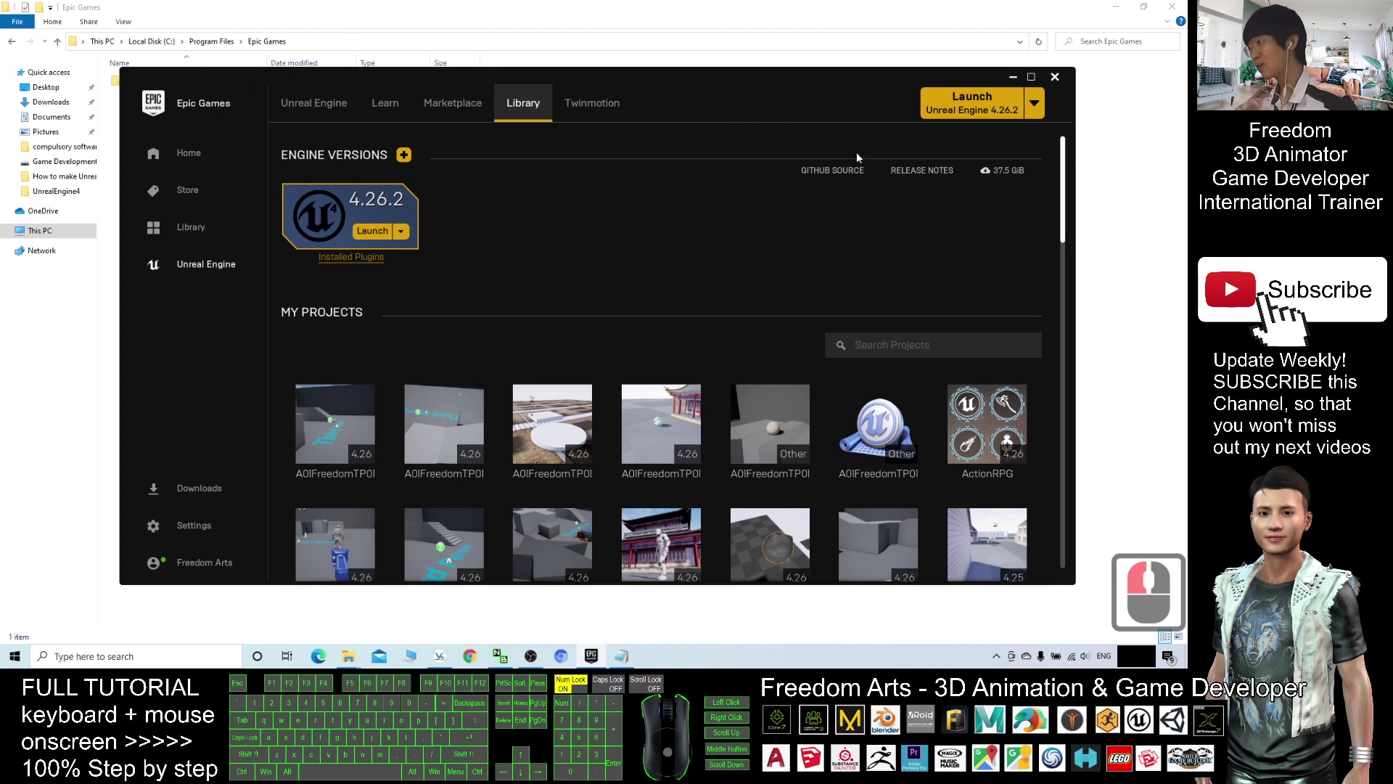
click(645, 22)
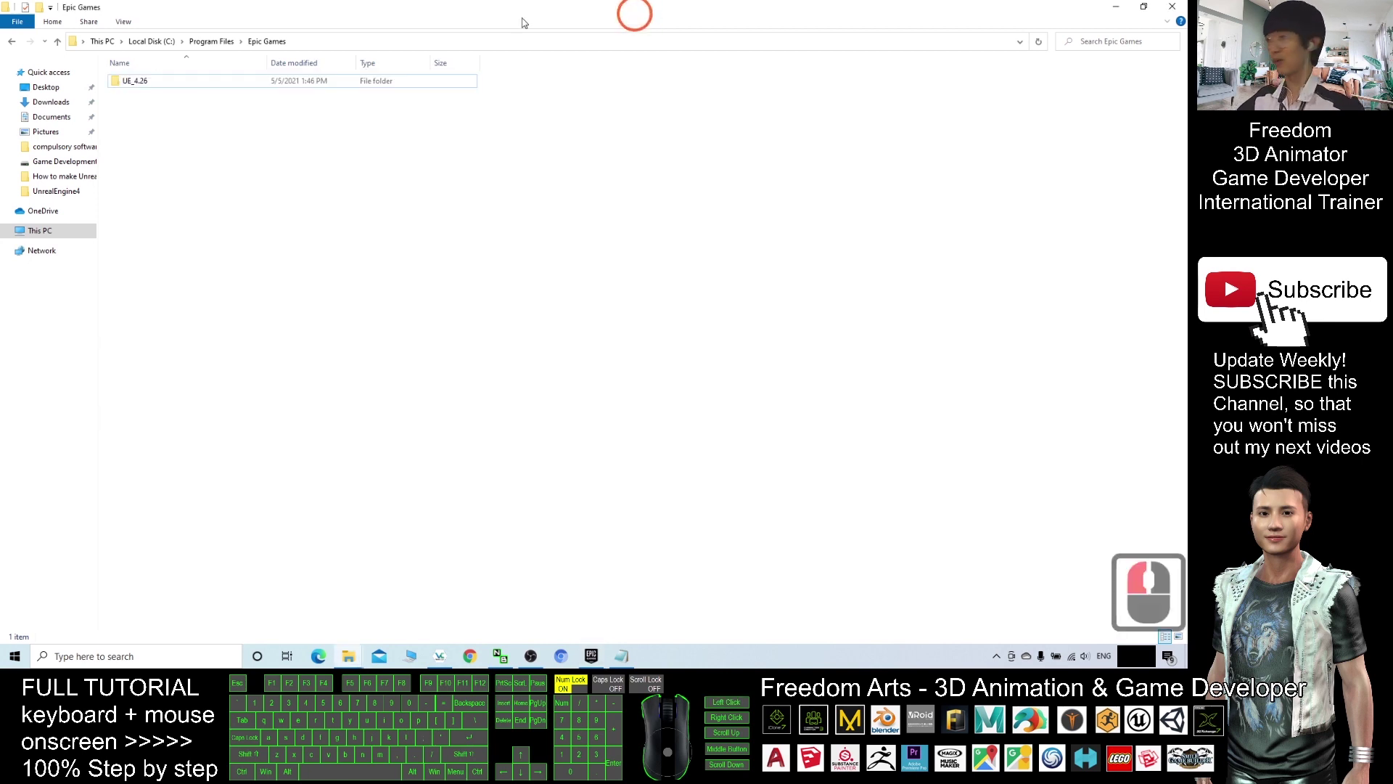
click(136, 80)
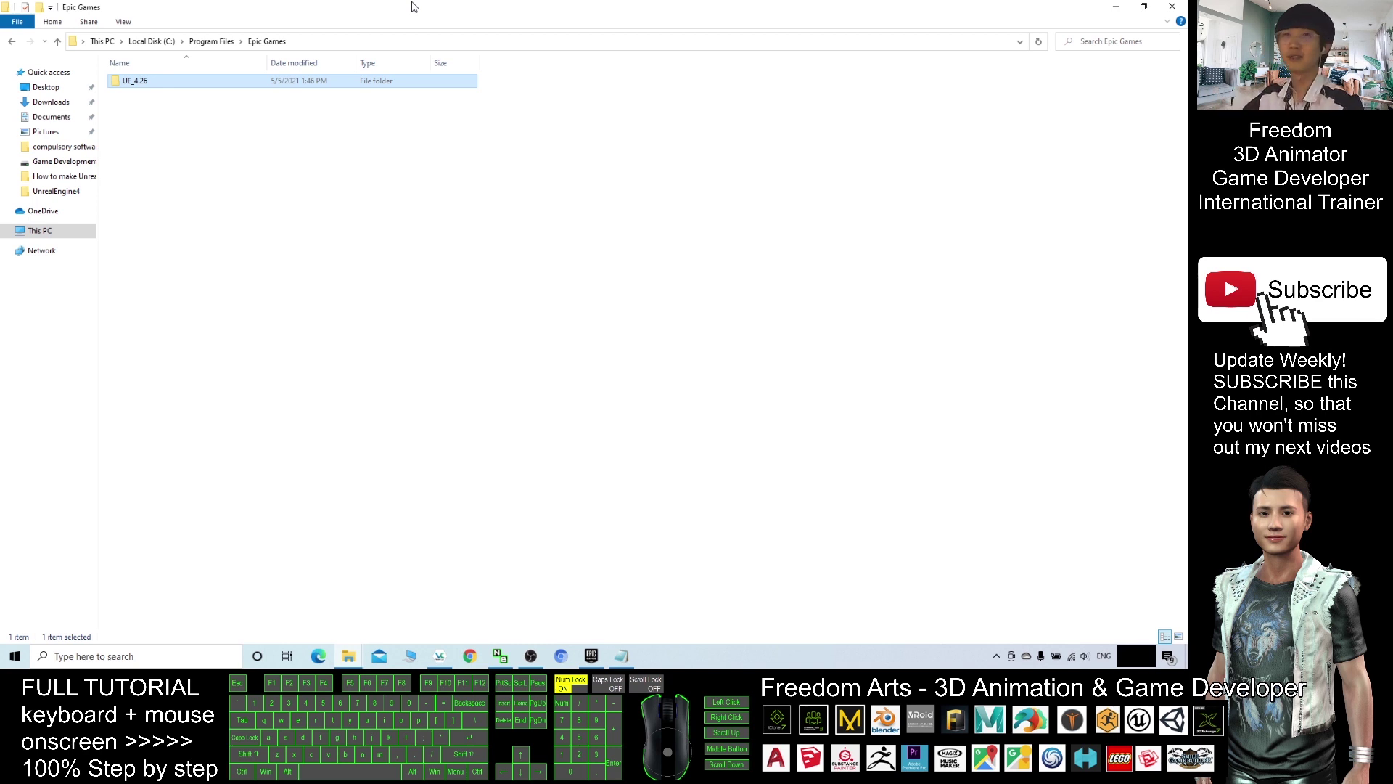
click(591, 655)
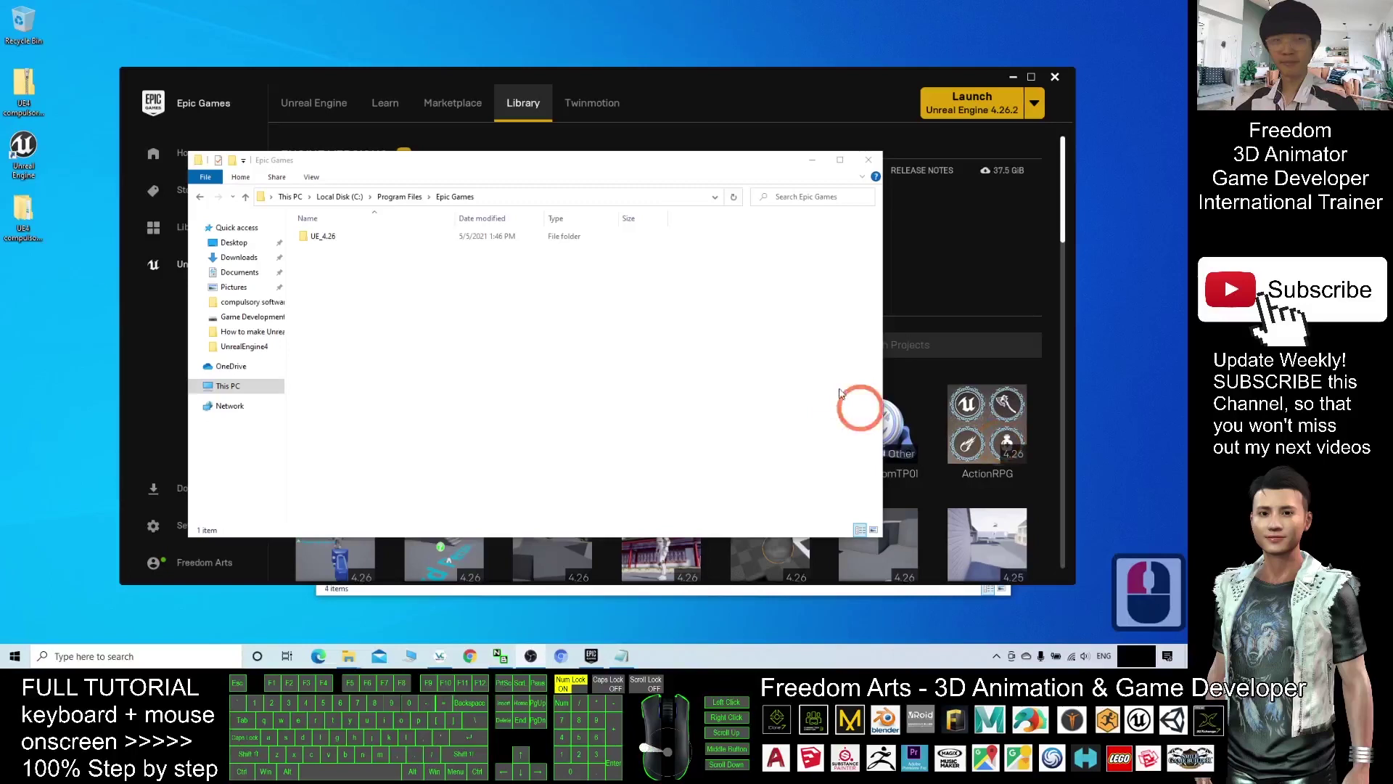
- Maximize Explorer, open UE_4.26\Engine\Binaries\Win64, and sort the files by Type
double_click(542, 175)
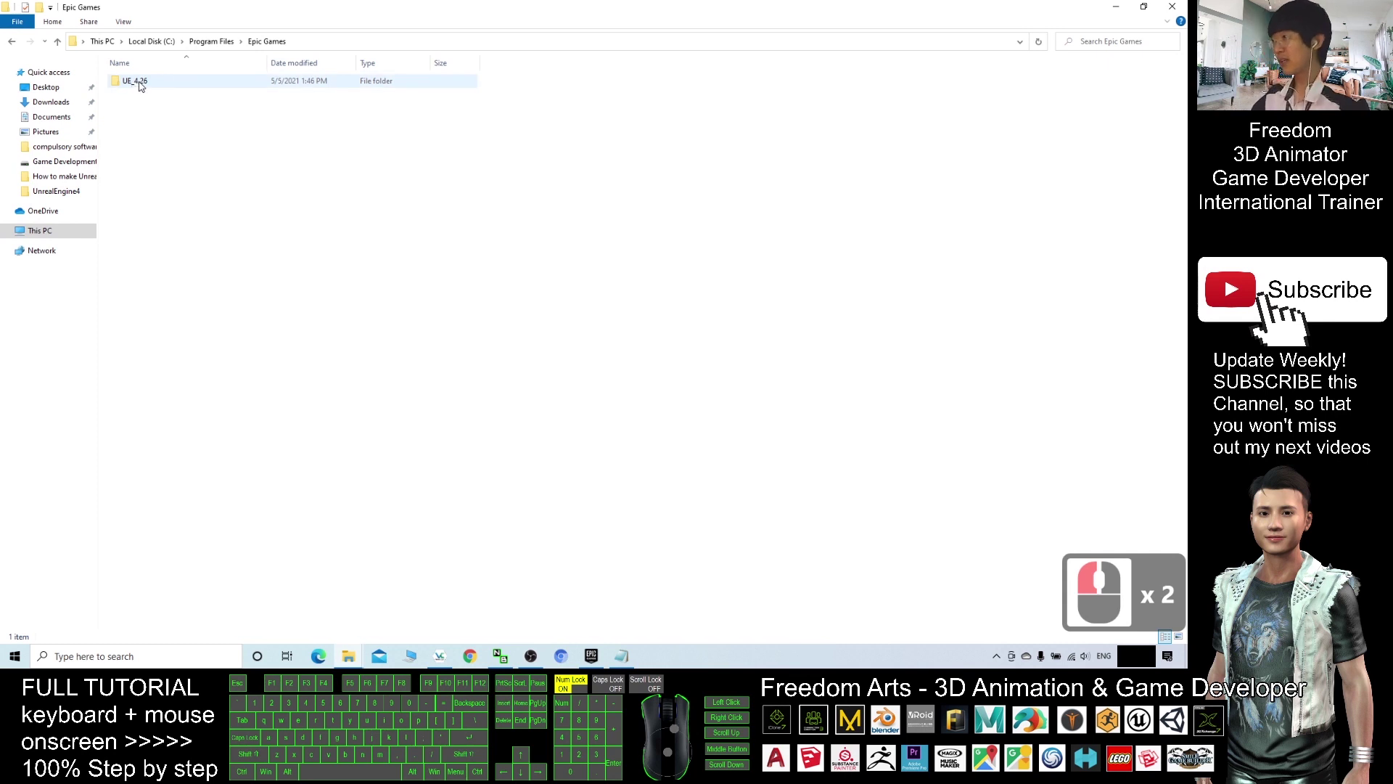
double_click(144, 86)
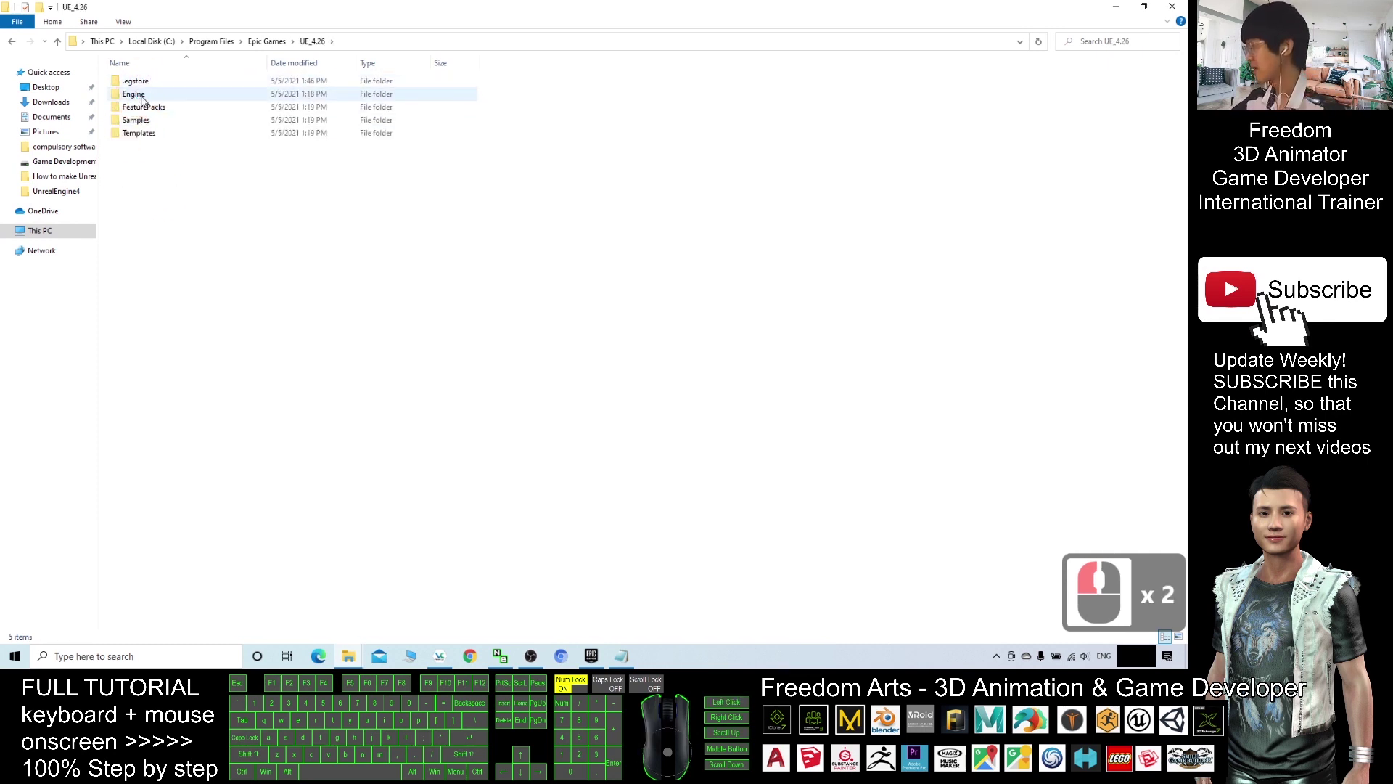
double_click(140, 95)
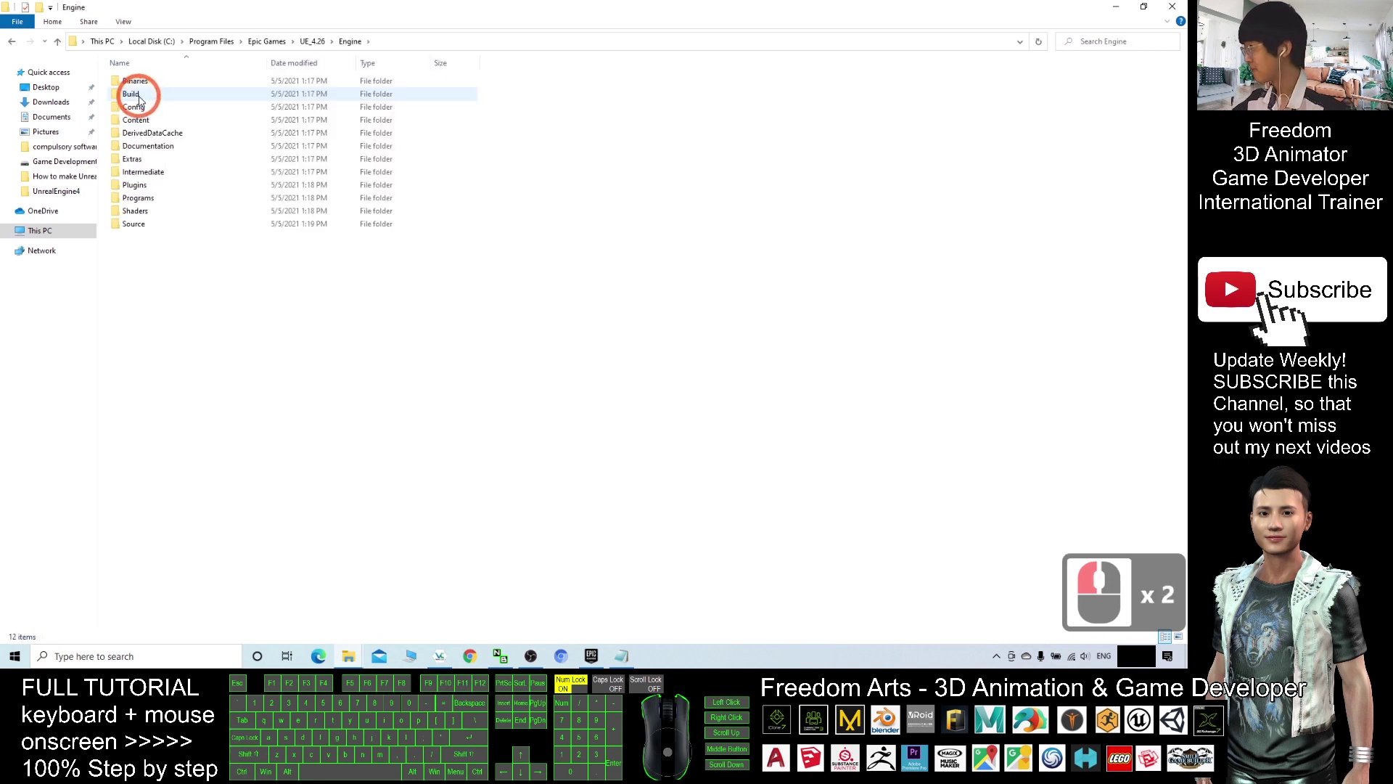
double_click(135, 81)
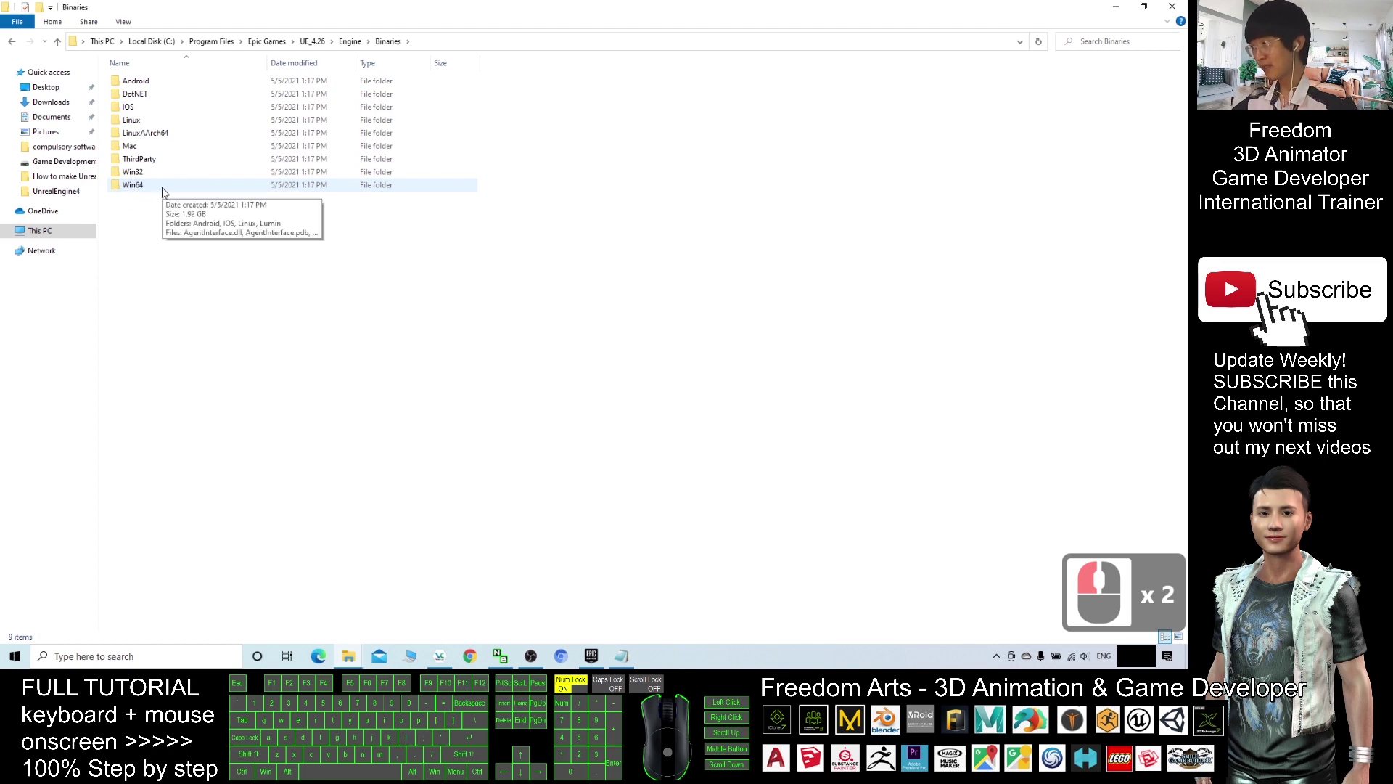
double_click(133, 185)
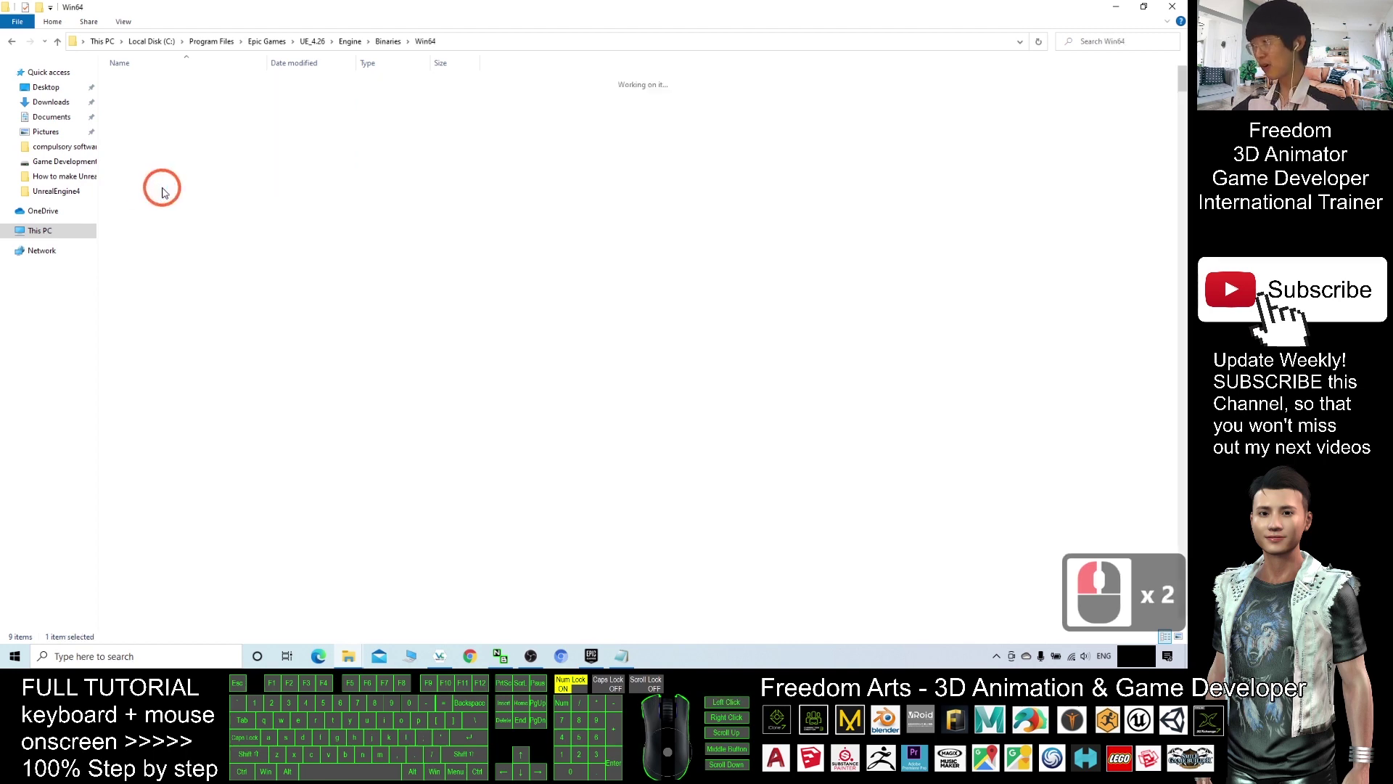
click(381, 63)
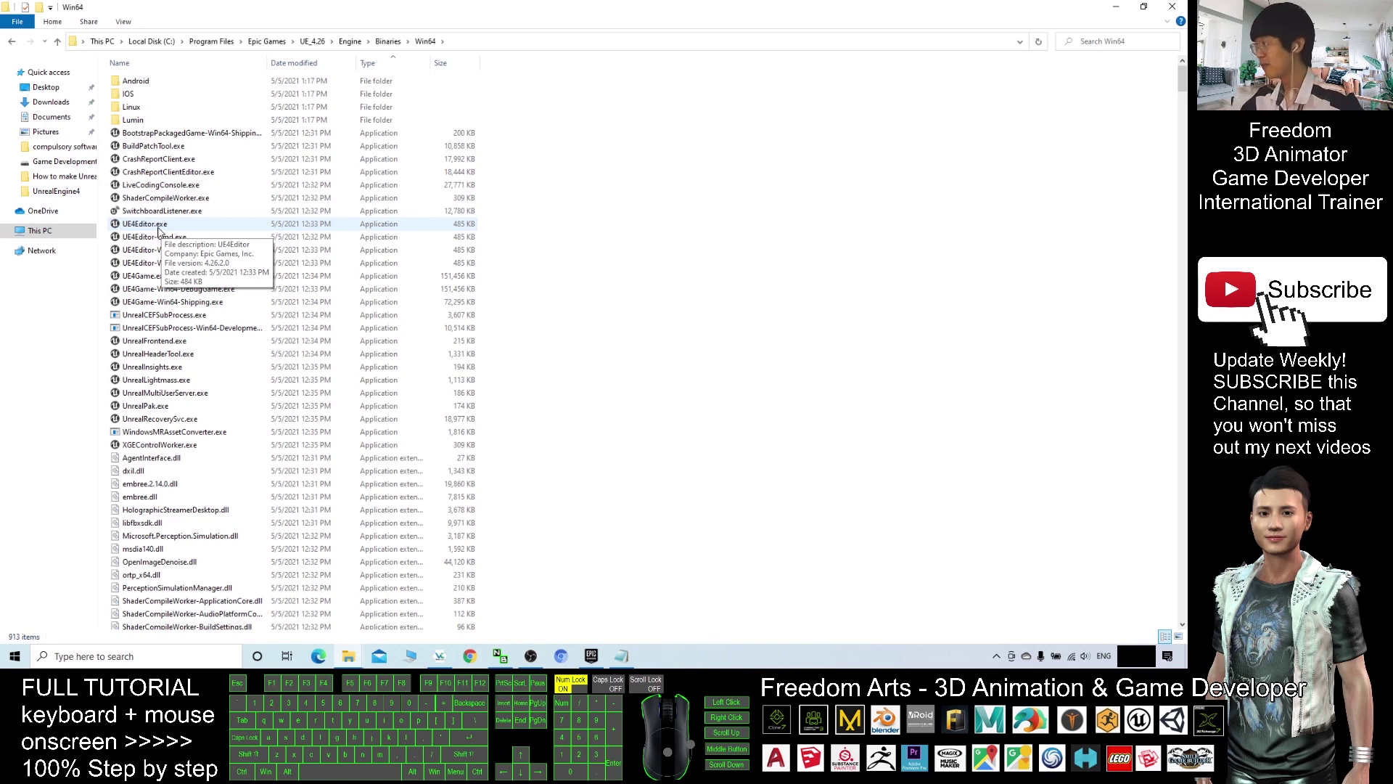
- Launch UE4Editor.exe and allow it through the Windows Defender Firewall alert
double_click(162, 225)
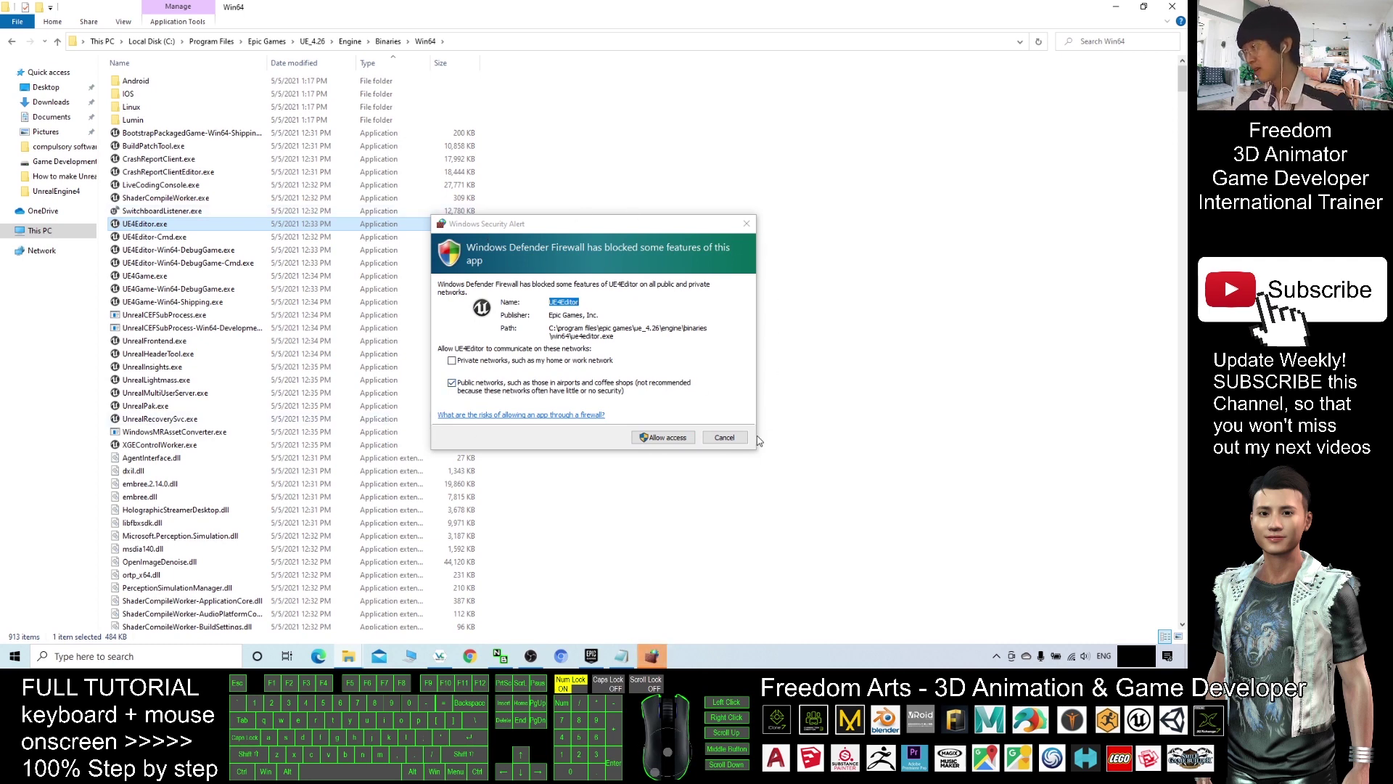
click(653, 437)
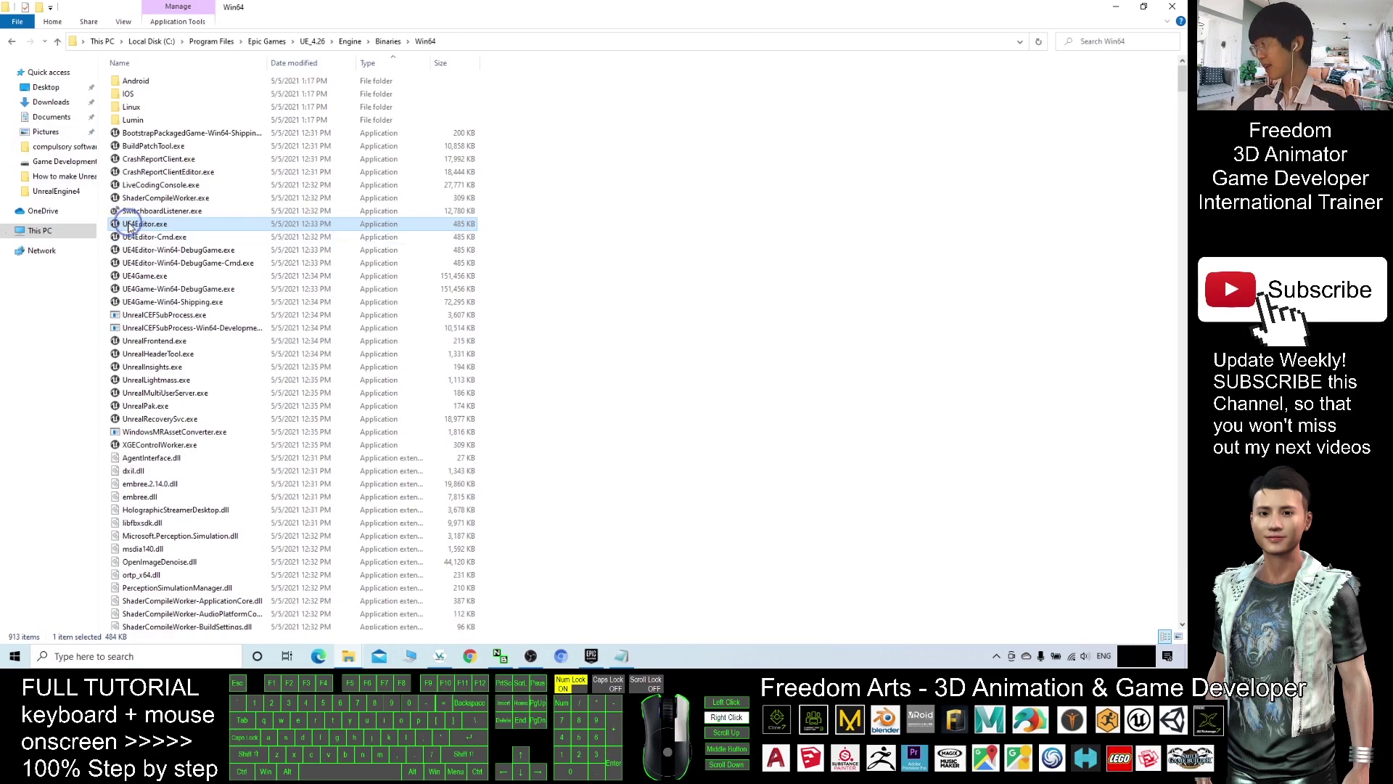
- Launch UE4Editor.exe with administrator rights and allow Epic Games Launcher through the firewall
right_click(131, 224)
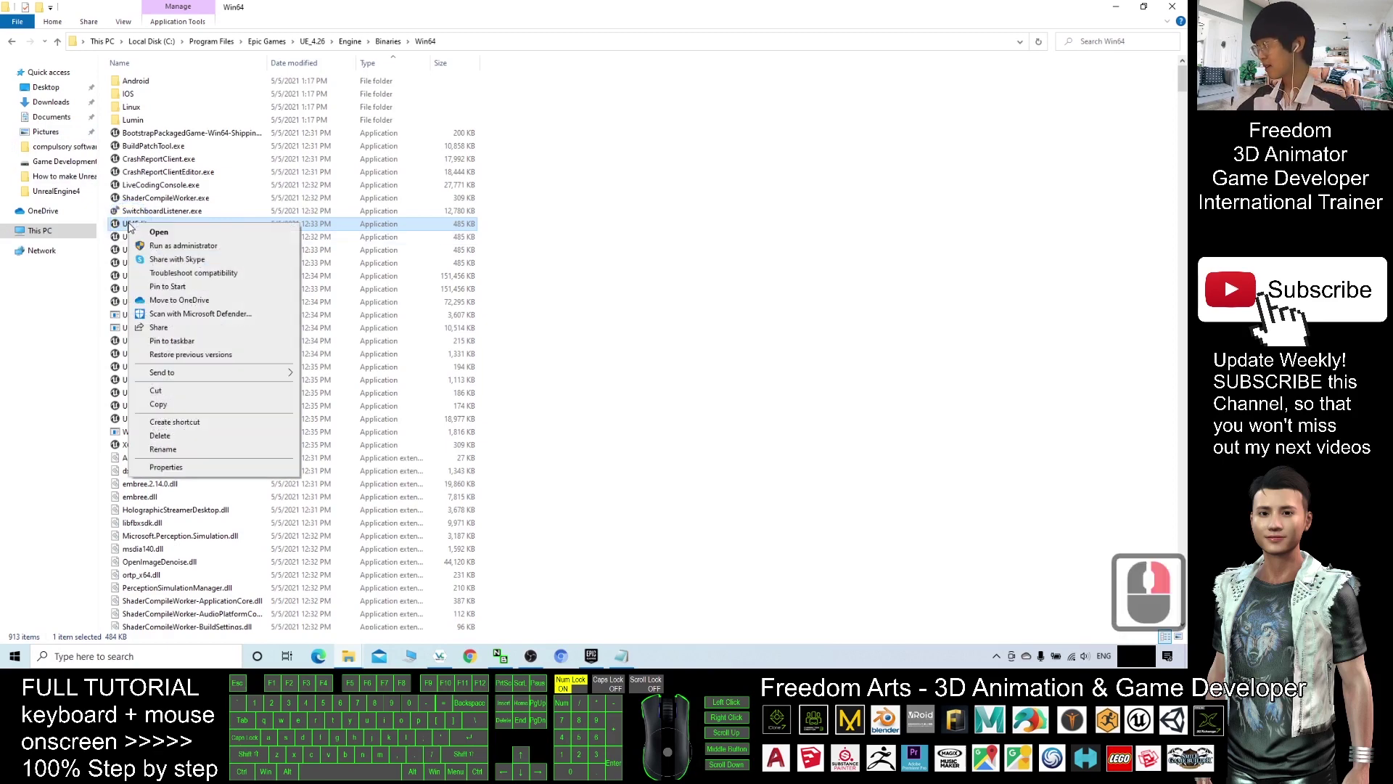
click(183, 246)
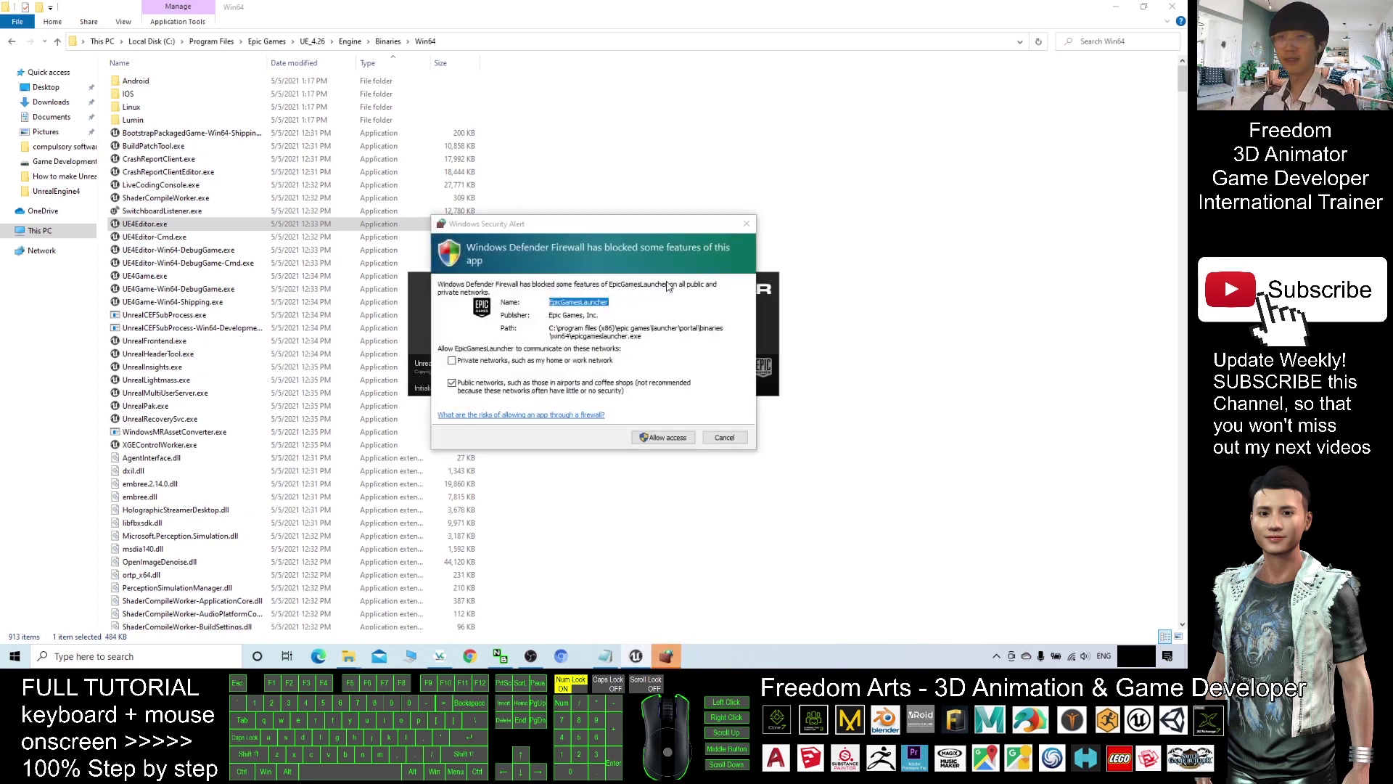
click(663, 437)
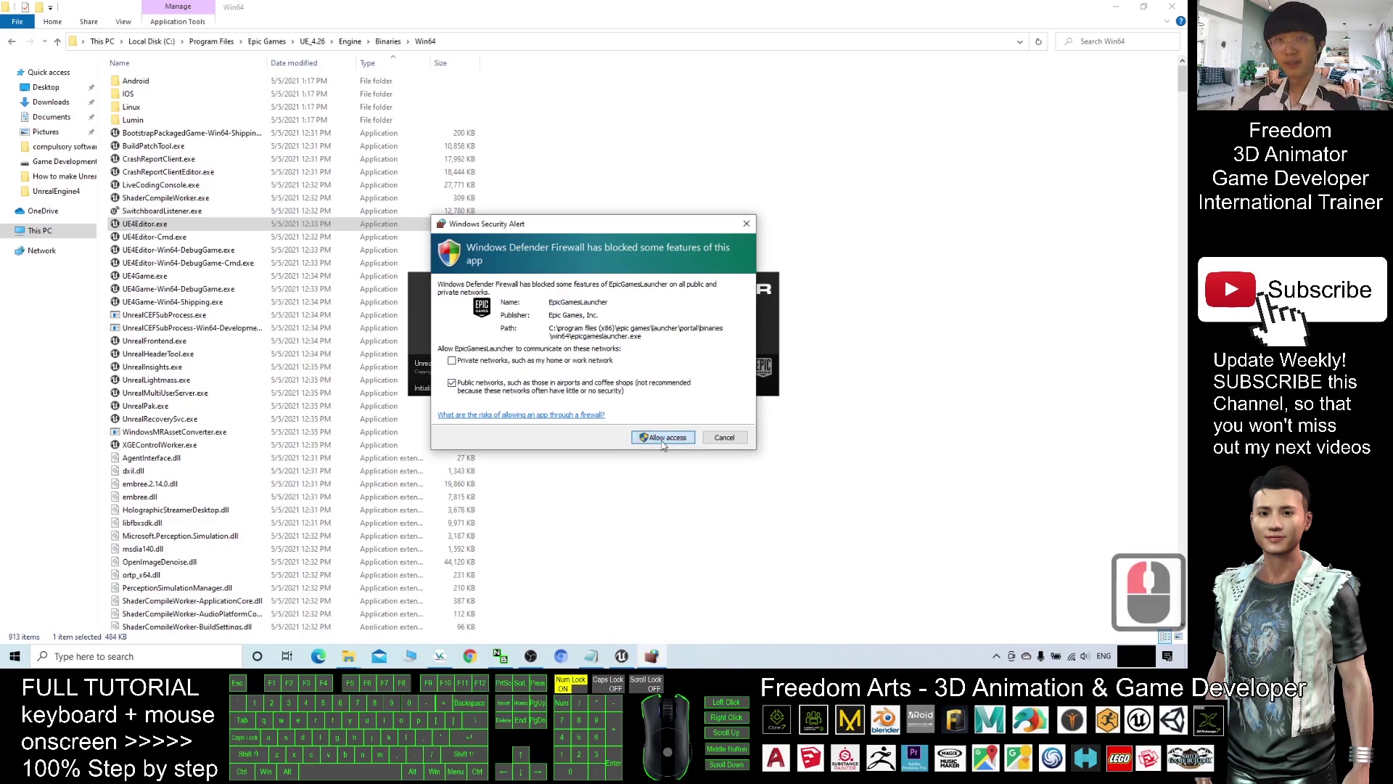
click(663, 438)
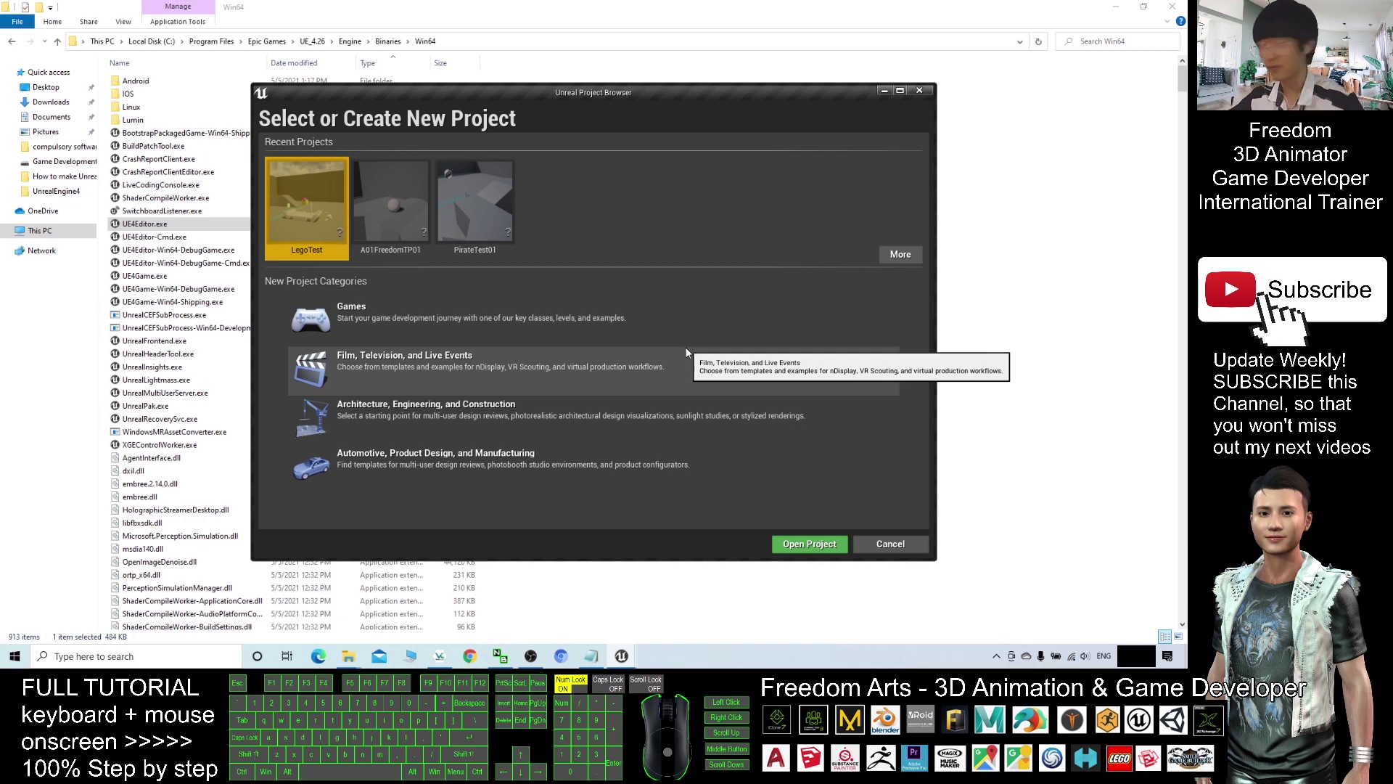
- Select the Third Person template under the Games project category
double_click(334, 322)
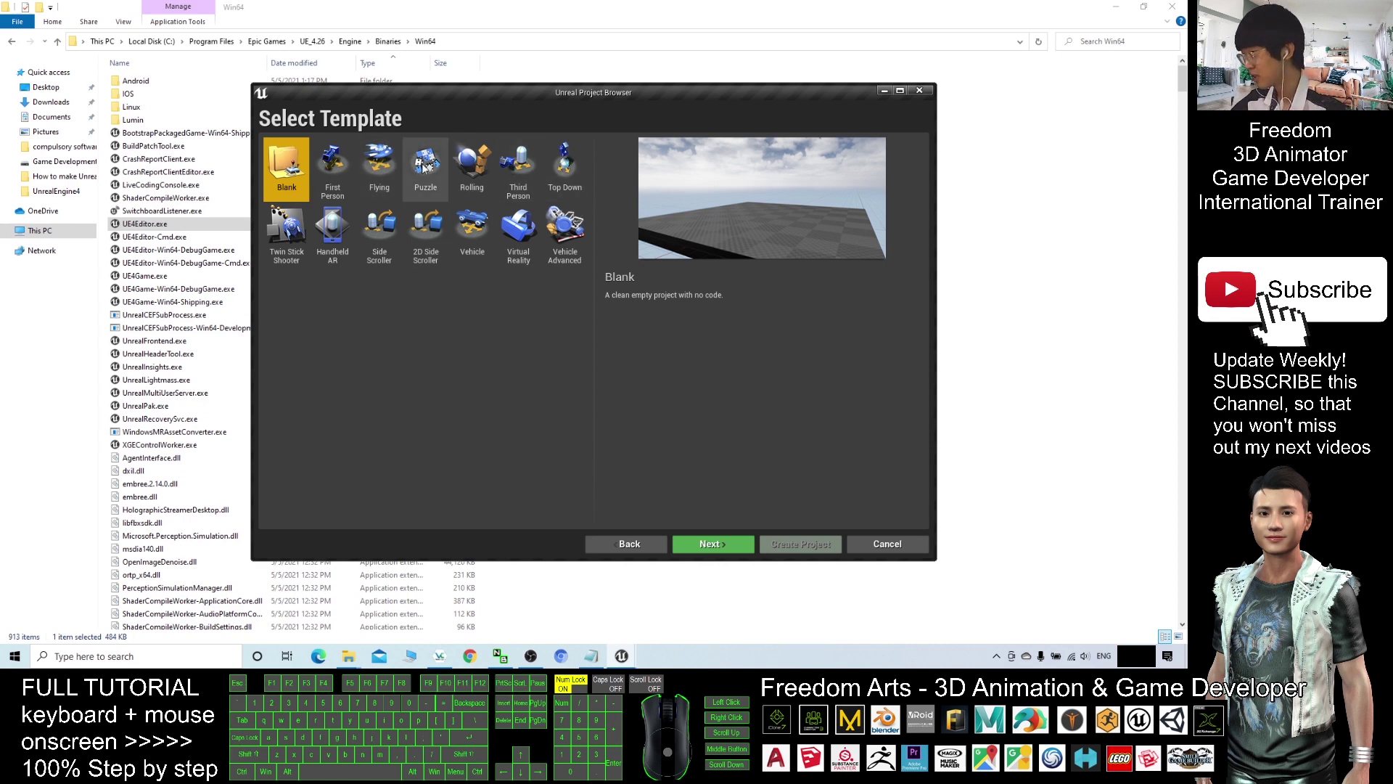
click(518, 166)
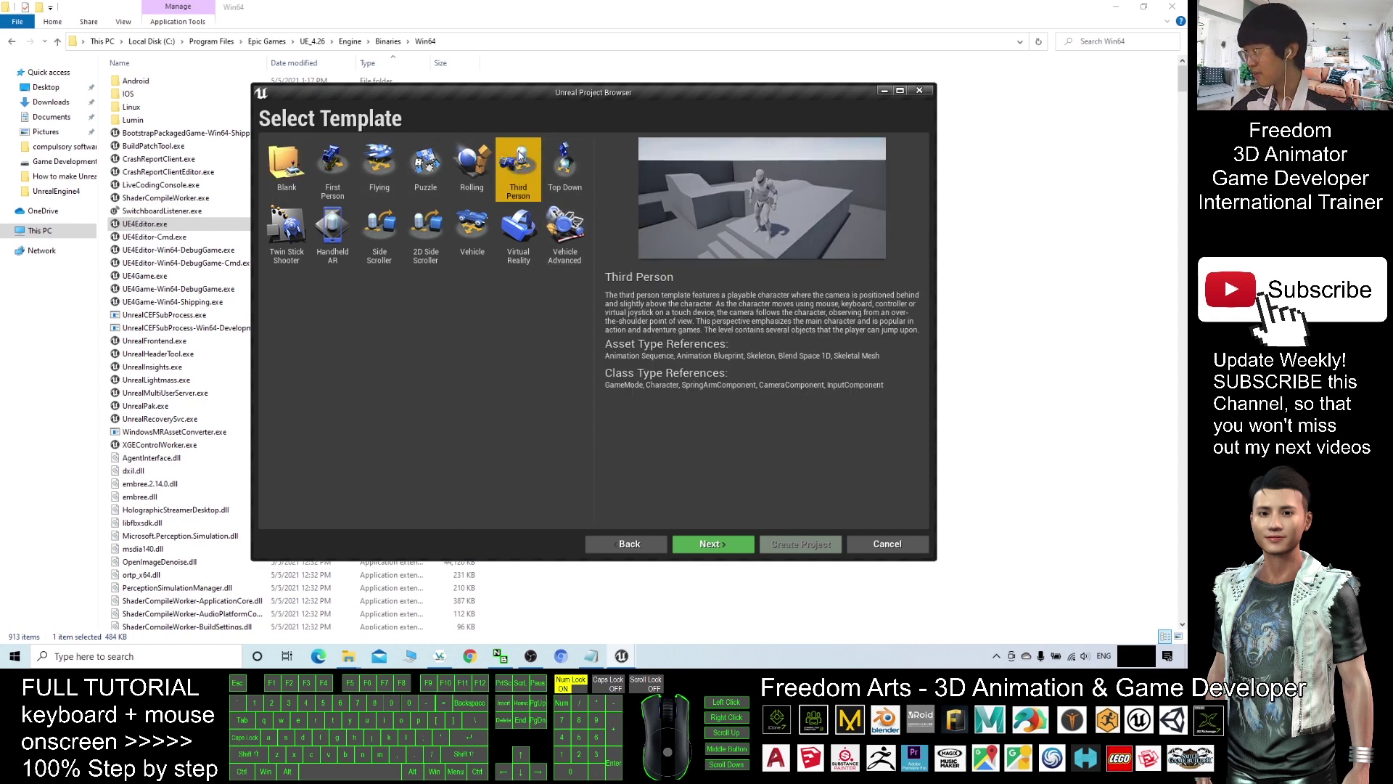